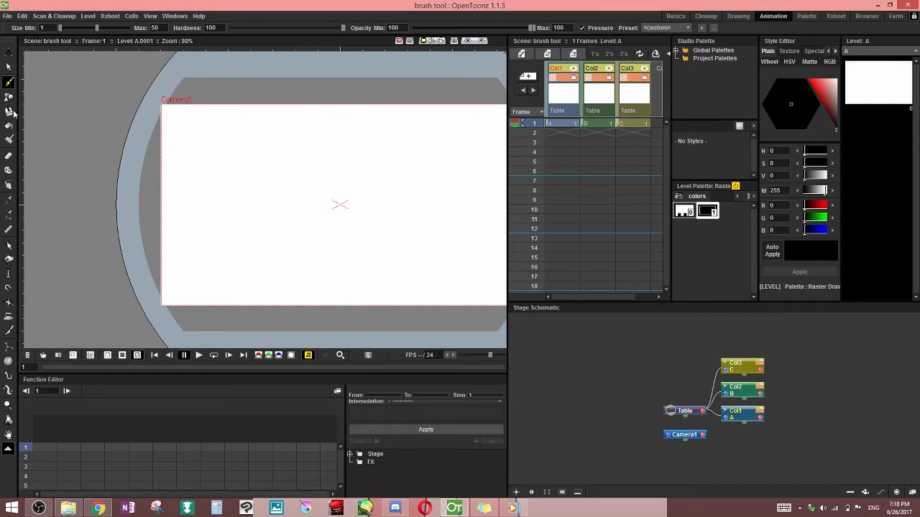
Check the brush options of columns 2 and 3, and draw a zigzag stroke on level A, frame 1, with maximum size 50.
left_click(602, 103)
left_click(638, 102)
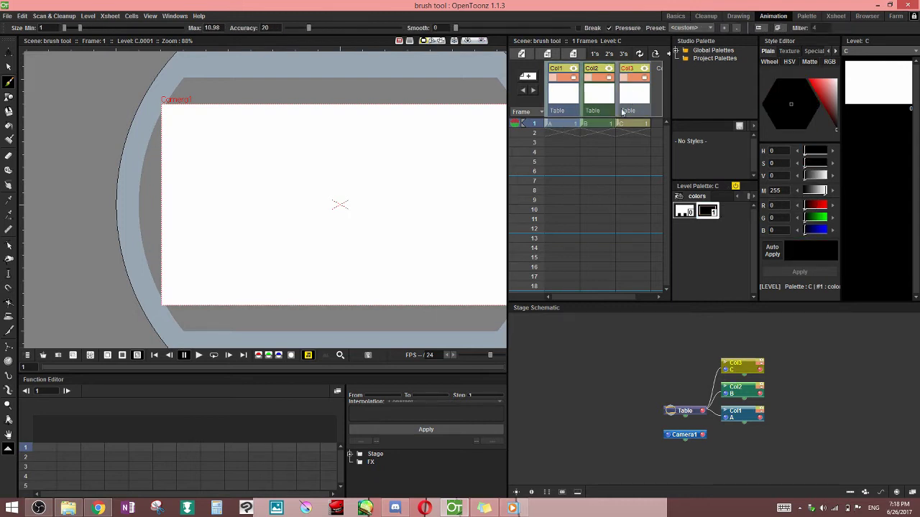
left_click(567, 126)
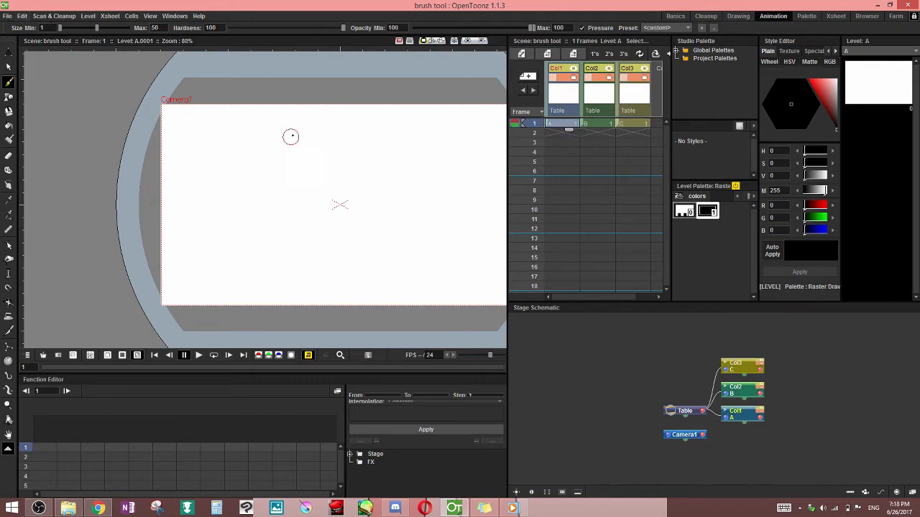
mouse_move(303, 125)
left_mouse_down()
mouse_move(257, 165)
mouse_move(328, 232)
mouse_move(403, 225)
left_mouse_up()
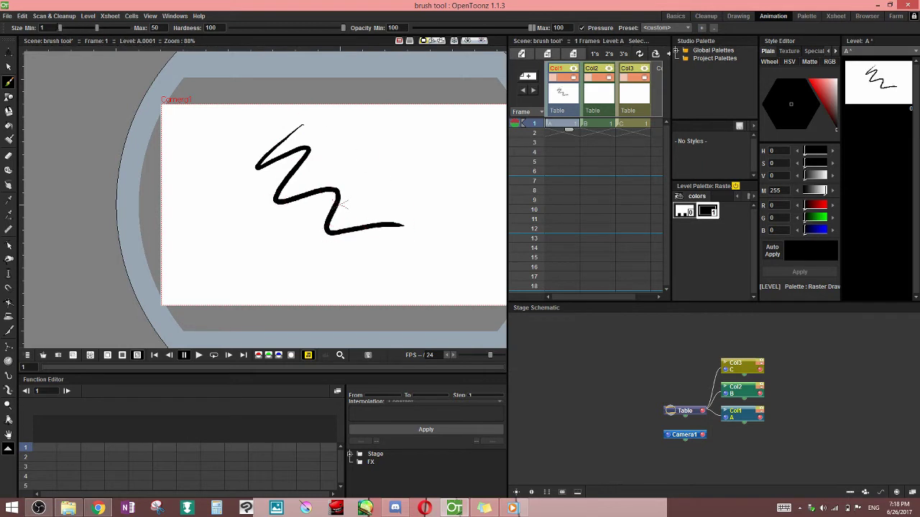
Draw a thick zigzag with minimum and maximum brush size 100, and a hairline zigzag at the smallest size.
left_click_drag(95, 27, 130, 27)
mouse_move(388, 121)
left_mouse_down()
mouse_move(387, 188)
mouse_move(463, 263)
left_mouse_up()
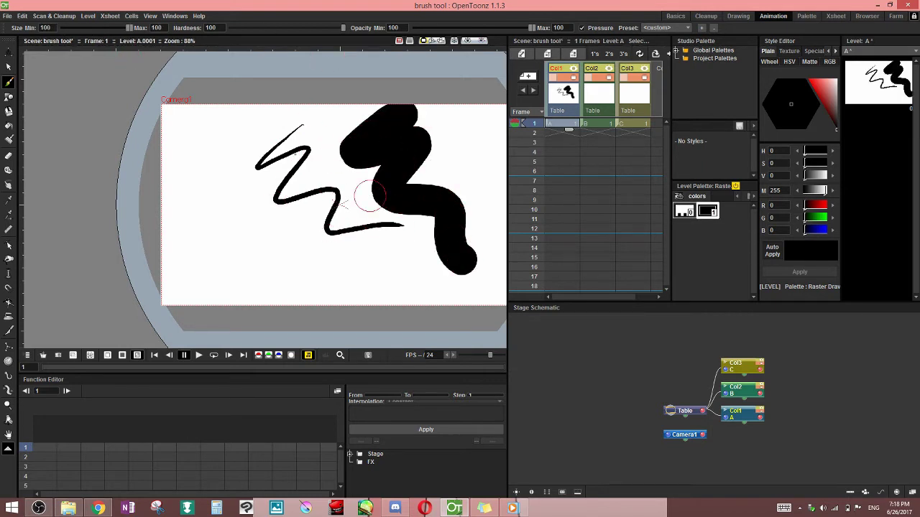
left_click_drag(136, 27, 63, 28)
mouse_move(250, 123)
left_mouse_down()
mouse_move(223, 136)
mouse_move(228, 167)
left_mouse_up()
Set the maximum brush size to 41, draw several thin, thick and tapering pressure test strokes on level A, and undo them.
left_click_drag(63, 27, 90, 27)
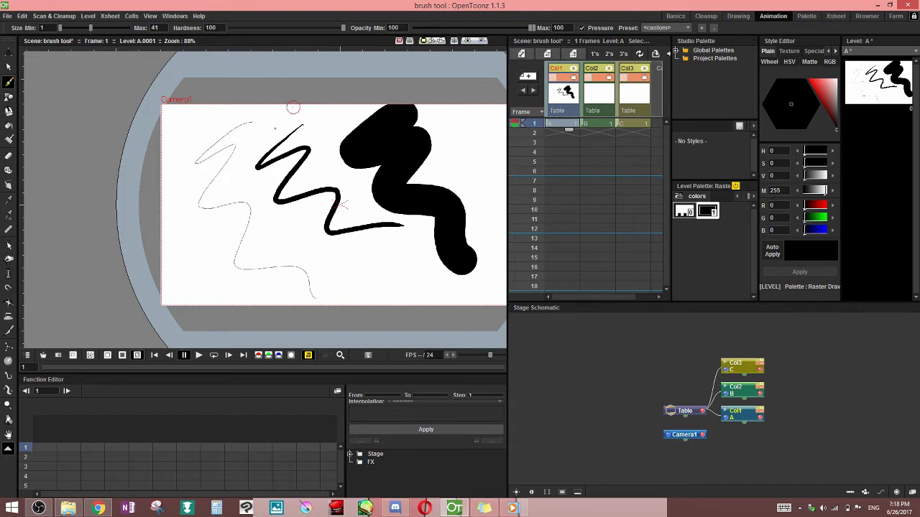
left_click_drag(285, 115, 238, 160)
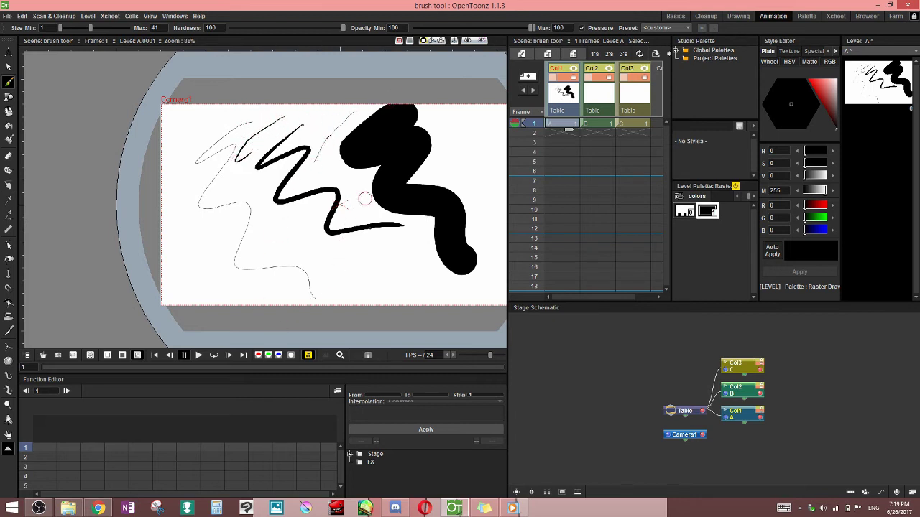
left_click_drag(339, 277, 430, 244)
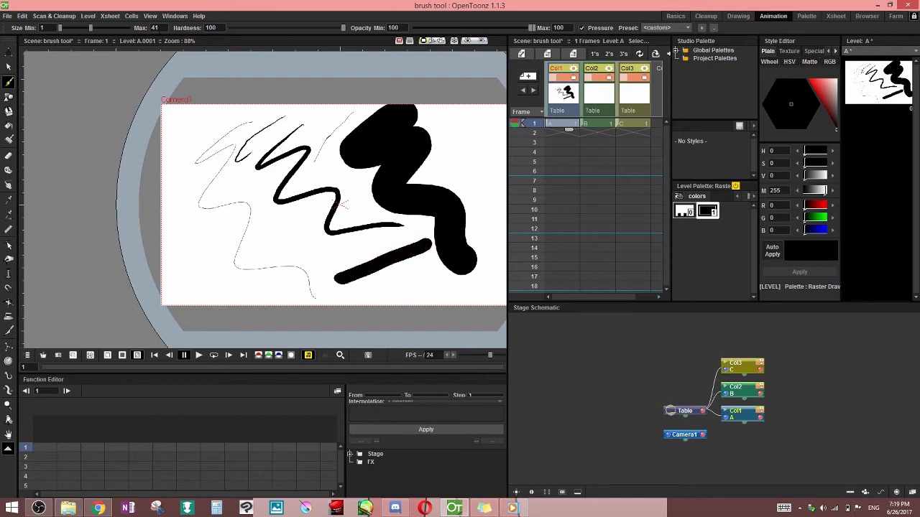
left_click_drag(193, 247, 245, 216)
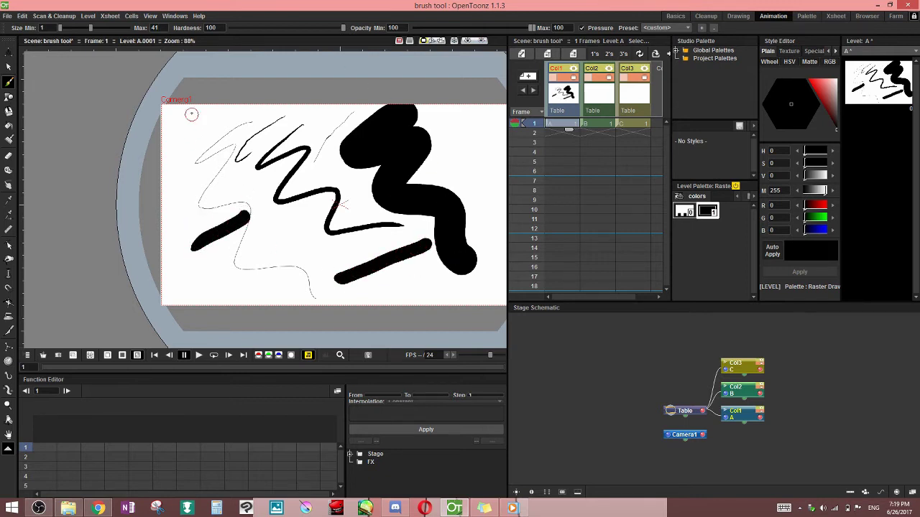
mouse_move(191, 113)
left_mouse_down()
mouse_move(177, 244)
mouse_move(195, 304)
left_mouse_up()
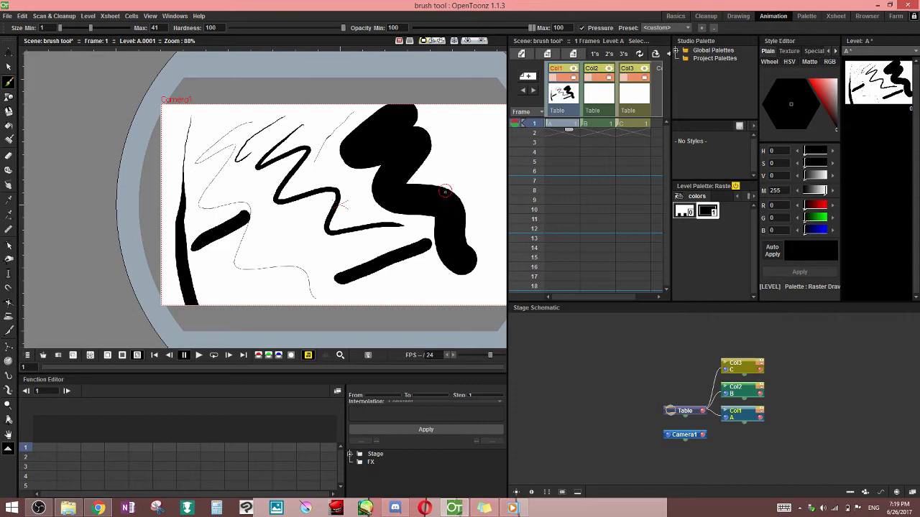
key("ctrl+z")
key("ctrl+z")
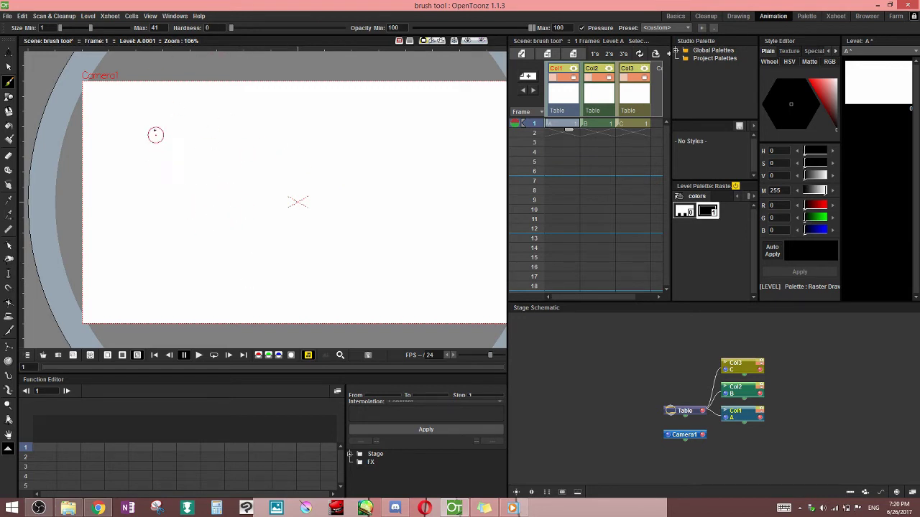
Draw one curved stroke at hardness 0 and another at hardness 100 for comparison, and undo both.
left_click_drag(155, 132, 321, 301)
left_click_drag(230, 27, 345, 27)
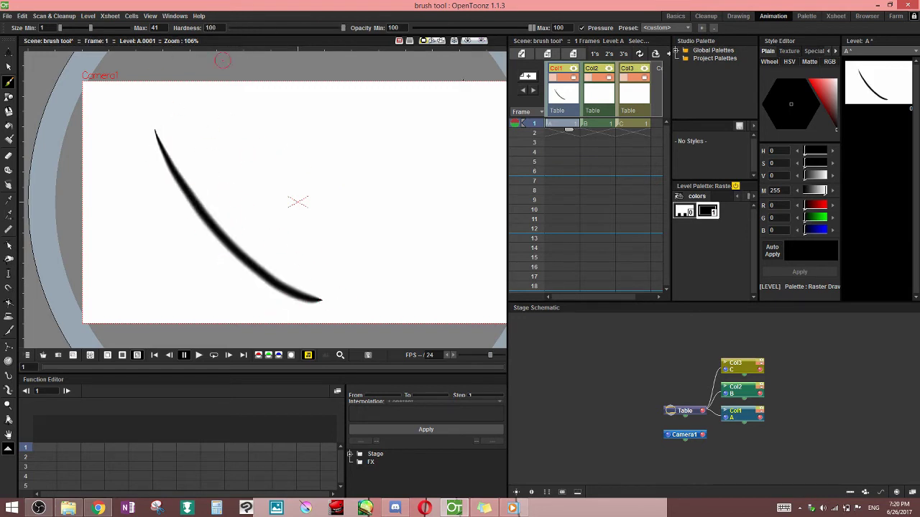
left_click_drag(234, 106, 396, 266)
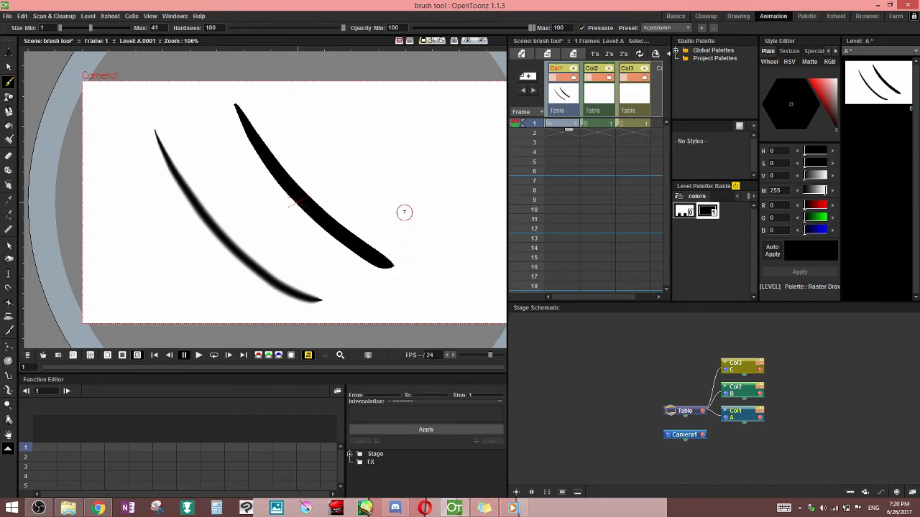
key("ctrl+z")
key("ctrl+z")
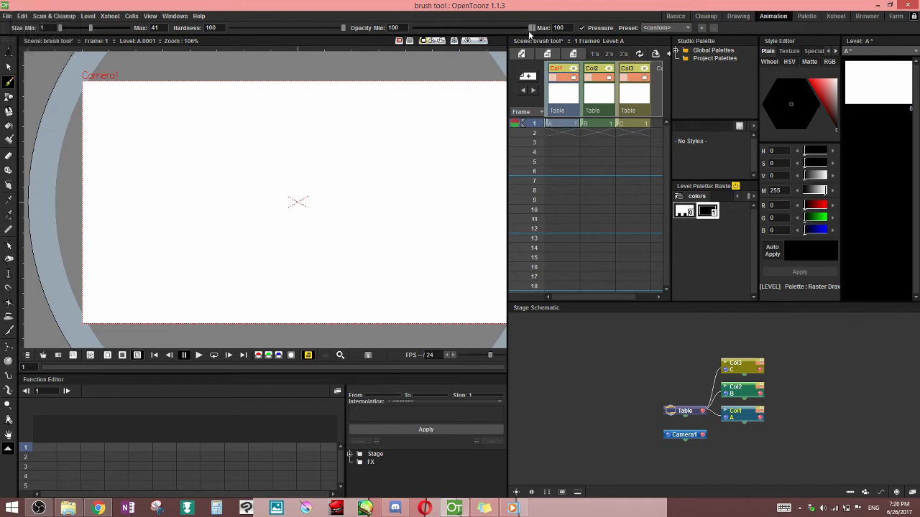
Set the brush's minimum opacity to 0, draw faint zigzag test strokes on level A, and undo them.
left_click_drag(530, 28, 369, 89)
left_click_drag(532, 28, 501, 34)
mouse_move(286, 108)
left_mouse_down()
mouse_move(276, 149)
mouse_move(295, 181)
mouse_move(336, 178)
mouse_move(340, 204)
mouse_move(403, 207)
left_mouse_up()
mouse_move(380, 115)
left_mouse_down()
mouse_move(467, 135)
mouse_move(354, 262)
mouse_move(188, 210)
mouse_move(346, 175)
left_mouse_up()
key("ctrl+z")
key("ctrl+z")
key("ctrl+z")
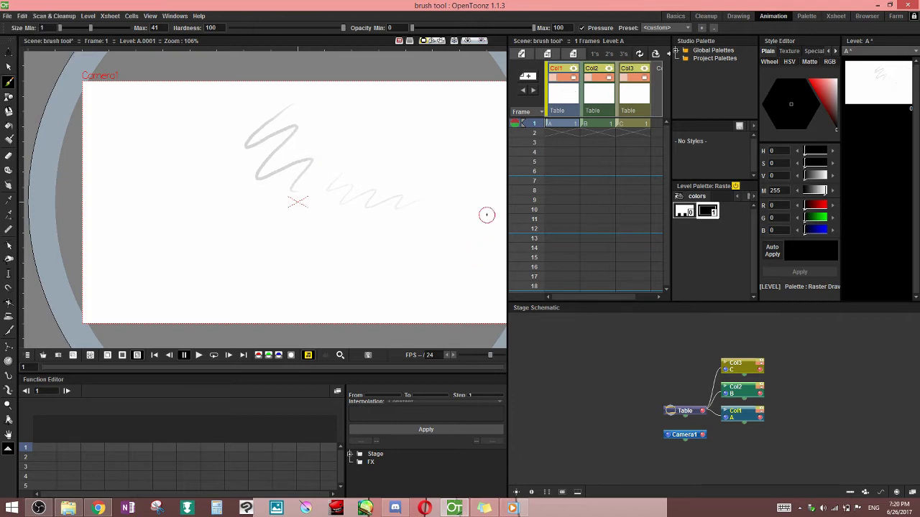
Lower the maximum opacity to 23.58, draw a test stroke, and undo it.
left_click_drag(533, 28, 444, 28)
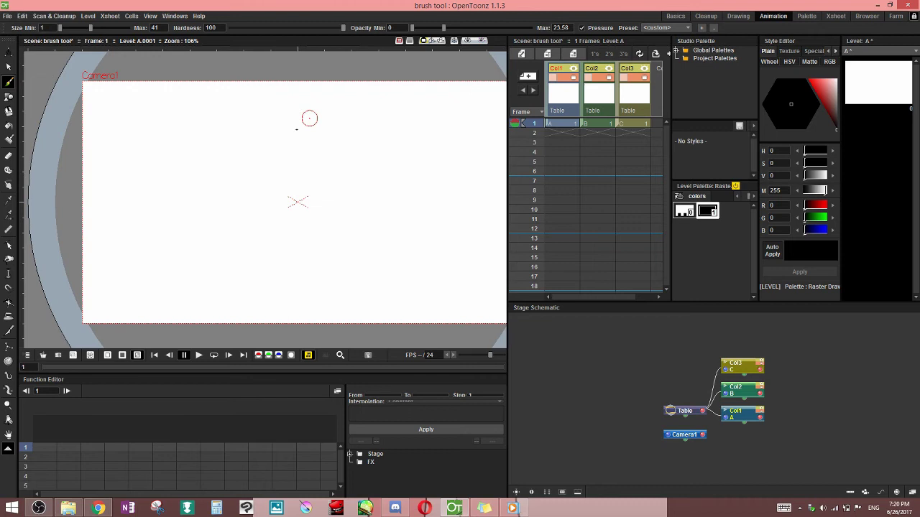
mouse_move(335, 152)
left_mouse_down()
mouse_move(353, 188)
mouse_move(392, 218)
mouse_move(483, 267)
left_mouse_up()
key("ctrl+z")
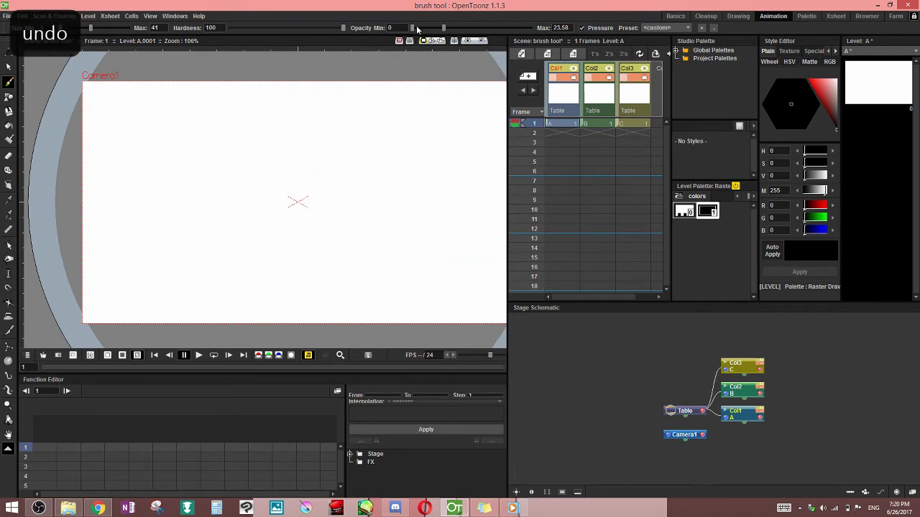
Set the brush opacity to minimum 58.13 and maximum 100, draw a test stroke, and undo it.
mouse_move(413, 28)
left_mouse_down()
mouse_move(533, 34)
mouse_move(480, 29)
left_mouse_up()
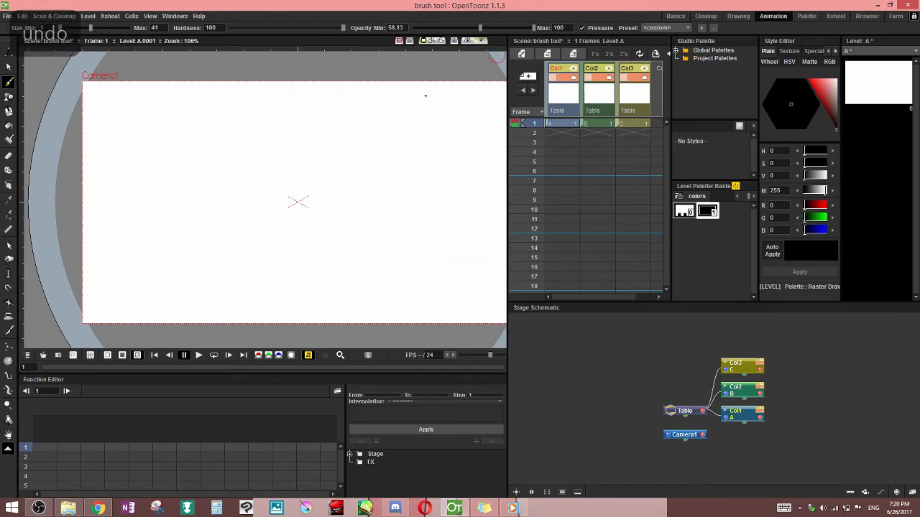
mouse_move(324, 102)
left_mouse_down()
mouse_move(304, 121)
mouse_move(335, 161)
mouse_move(439, 261)
mouse_move(488, 291)
left_mouse_up()
key("ctrl+z")
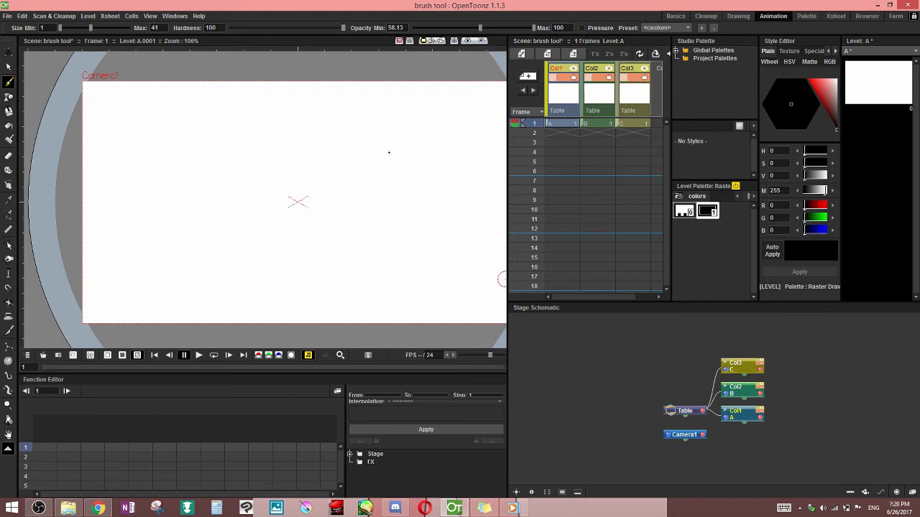
Draw zigzag test strokes with the Pressure option off and on, undoing each one.
mouse_move(298, 119)
left_mouse_down()
mouse_move(253, 158)
mouse_move(378, 240)
mouse_move(465, 247)
left_mouse_up()
key("ctrl+z")
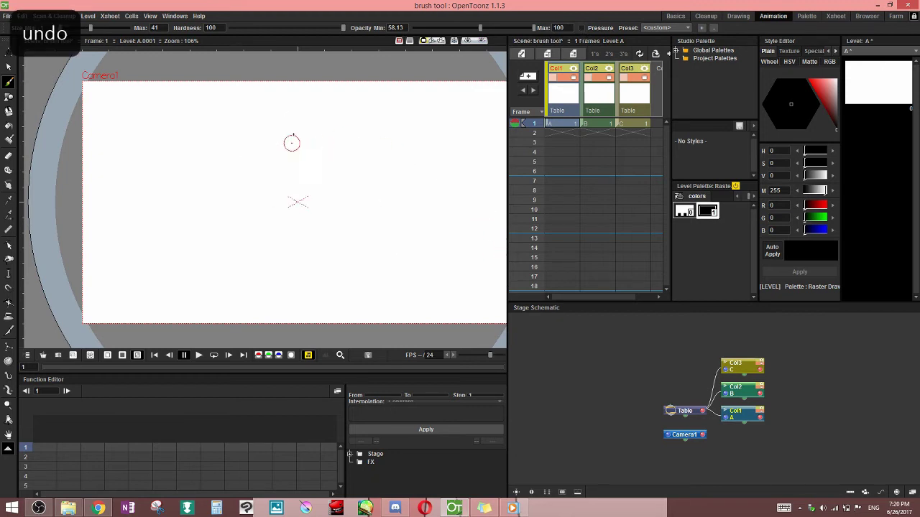
mouse_move(292, 142)
left_mouse_down()
mouse_move(305, 207)
mouse_move(410, 276)
left_mouse_up()
key("ctrl+z")
mouse_move(281, 124)
left_mouse_down()
mouse_move(317, 209)
mouse_move(436, 251)
left_mouse_up()
key("ctrl+z")
mouse_move(333, 106)
left_mouse_down()
mouse_move(291, 143)
mouse_move(365, 182)
mouse_move(472, 269)
left_mouse_up()
key("ctrl+z")
Save the current brush settings as a new preset named "test".
left_click(669, 27)
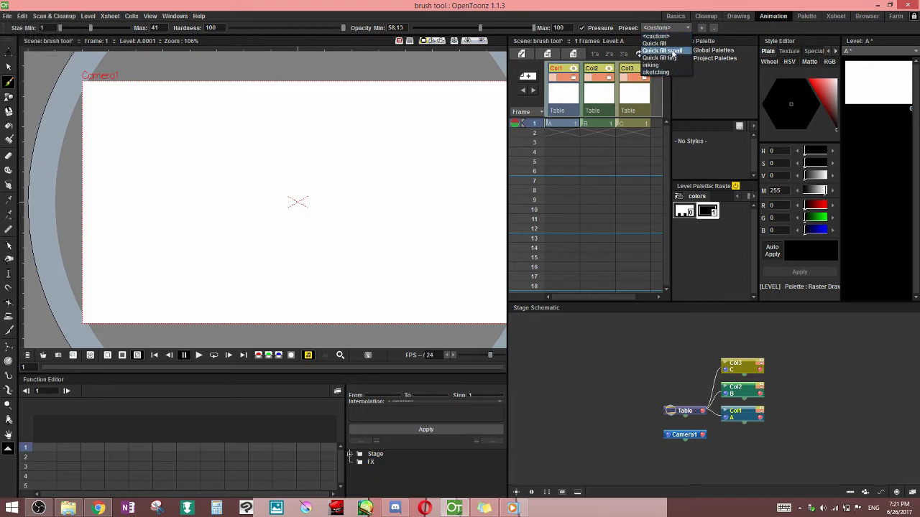
left_click(667, 28)
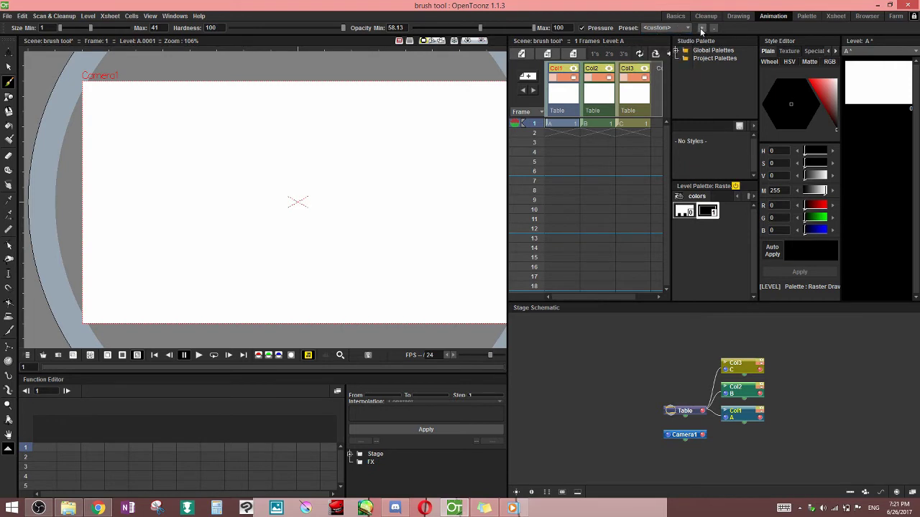
left_click(701, 28)
left_click(784, 507)
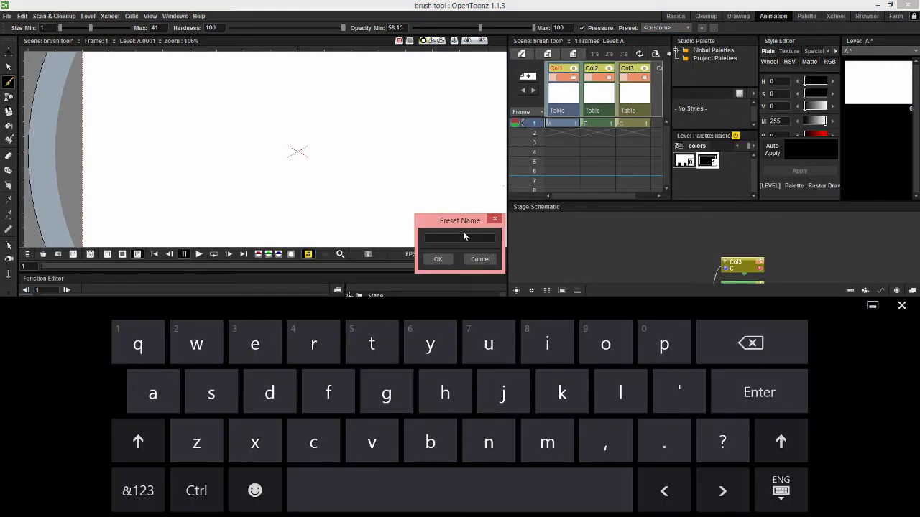
left_click(463, 237)
type("test")
left_click(437, 258)
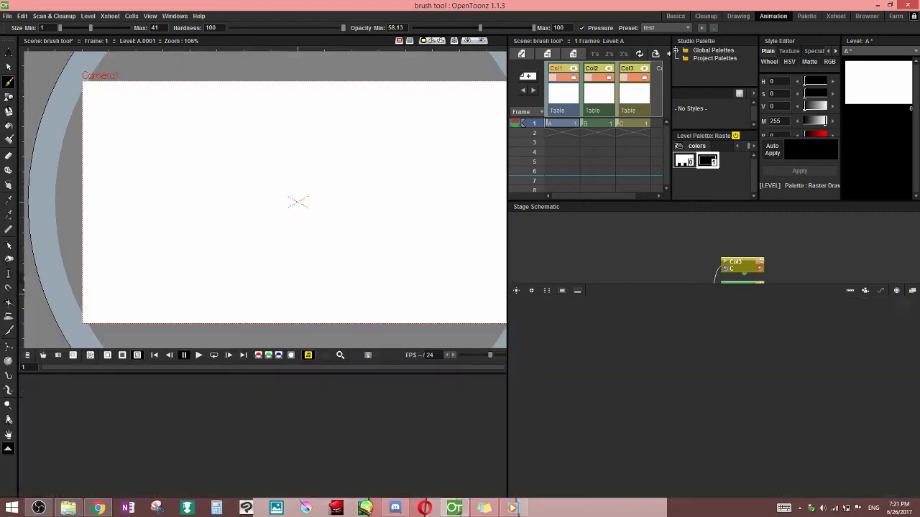
Draw a thin and a thick zigzag with the test preset, and undo both strokes.
mouse_move(365, 120)
left_mouse_down()
mouse_move(374, 169)
mouse_move(487, 274)
left_mouse_up()
mouse_move(431, 131)
left_mouse_down()
mouse_move(412, 163)
mouse_move(474, 296)
mouse_move(480, 291)
left_mouse_up()
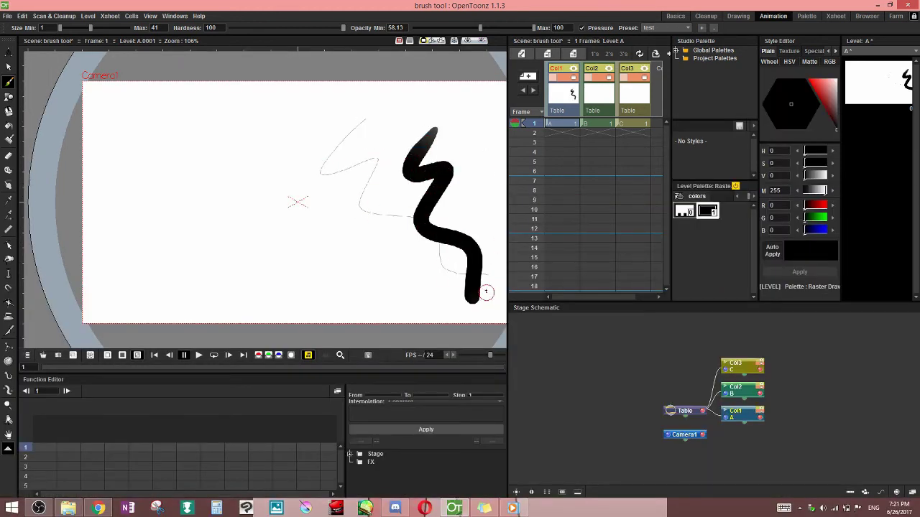
key("ctrl+z")
key("ctrl+z")
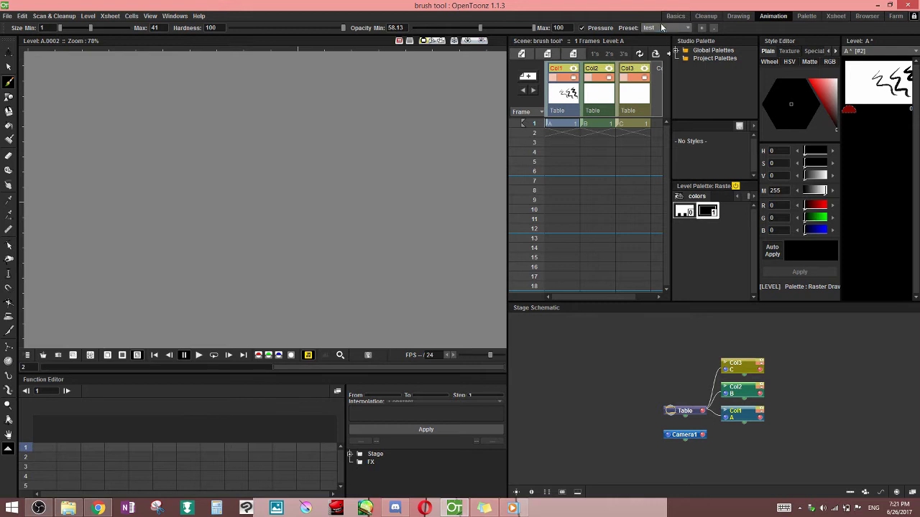
Reselect frame 1 of level A, apply the test preset, and lower the maximum opacity to 78.86.
left_click(667, 27)
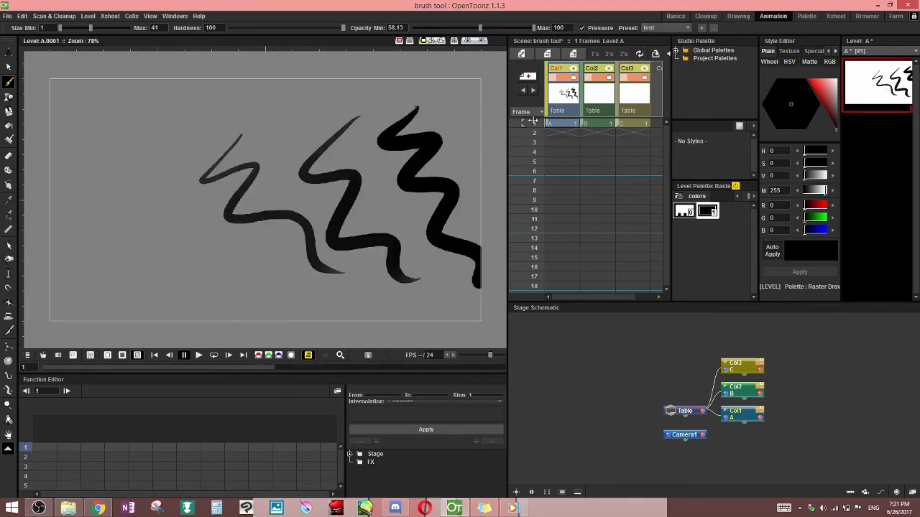
left_click(565, 124)
left_click(663, 29)
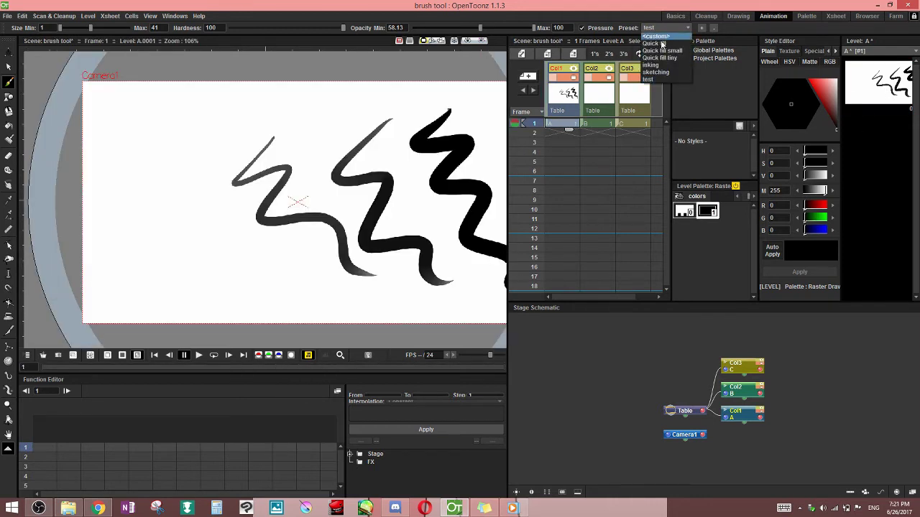
left_click(658, 81)
left_click_drag(528, 27, 509, 27)
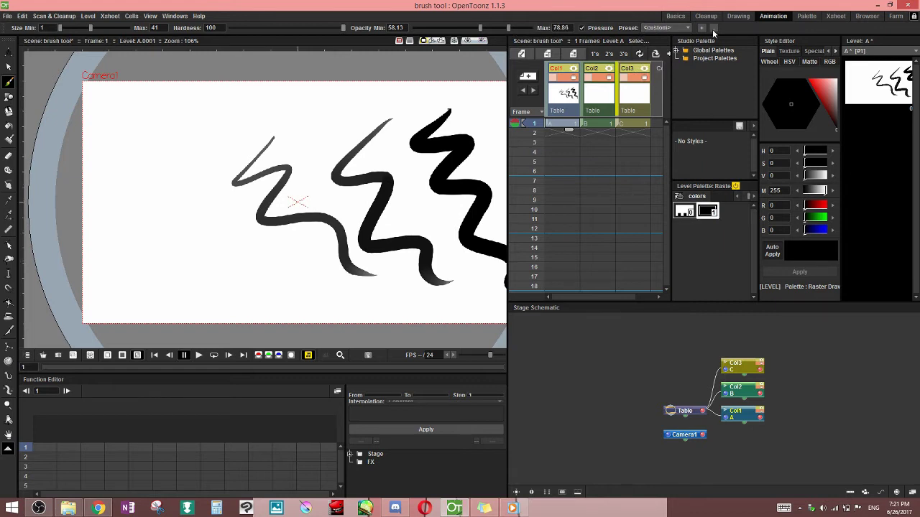
Reapply the test preset, delete it, and check the remaining brush presets.
left_click(662, 28)
left_click(678, 83)
left_click(713, 27)
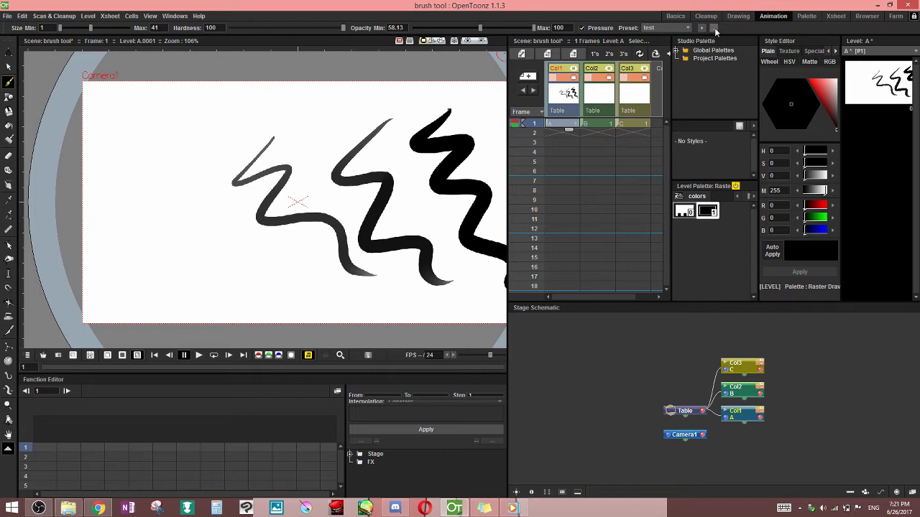
left_click(663, 27)
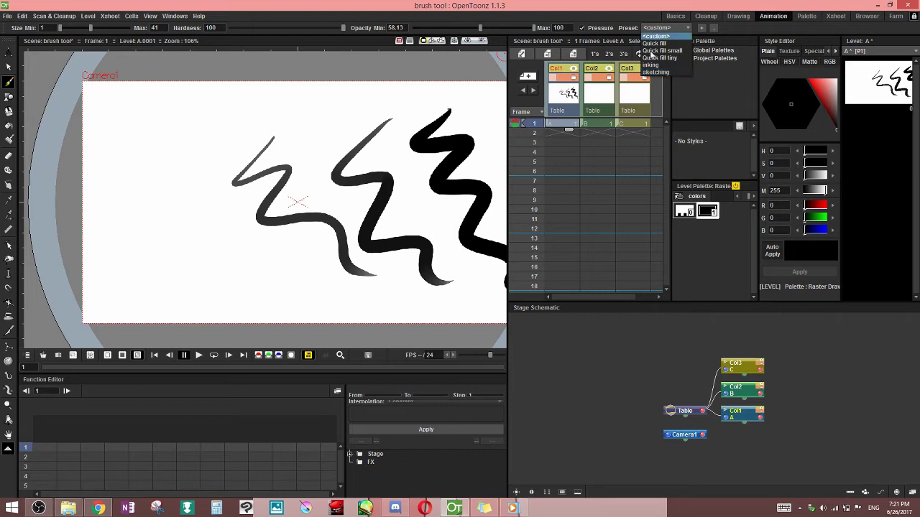
Select frame 1 of level B and undo the remaining zigzag strokes on level A.
left_click(599, 125)
key("ctrl+z")
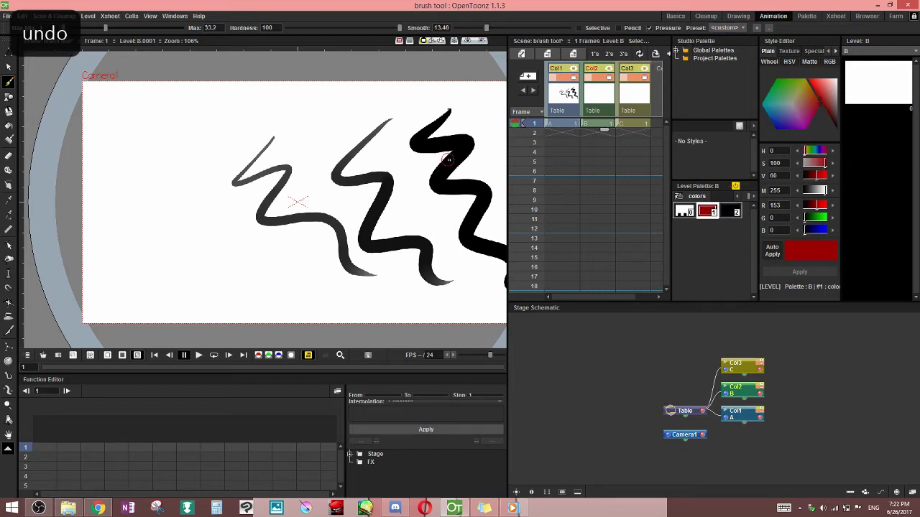
key("ctrl+z")
key("ctrl+z")
key("ctrl+z")
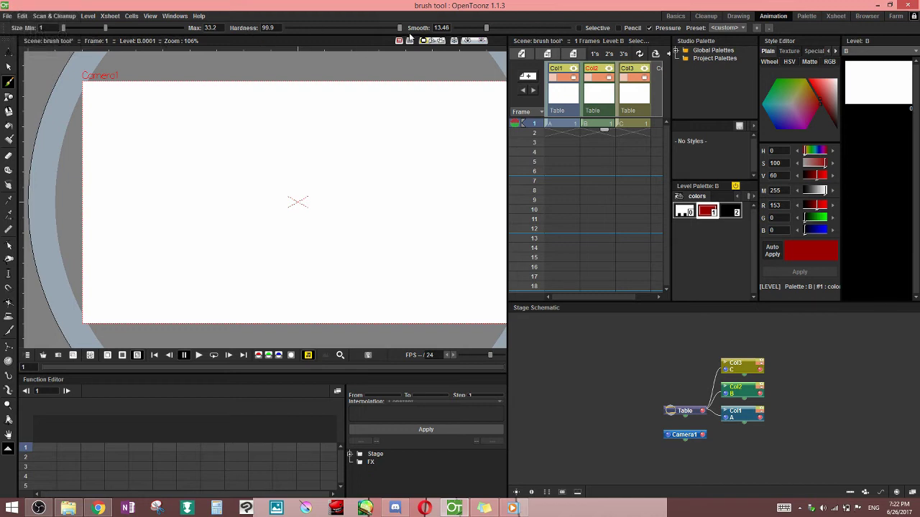
Raise the brush's Smooth value to about 22.6, draw a U-shaped red curve on level B, and undo it.
left_click_drag(486, 29, 507, 29)
left_click_drag(325, 114, 418, 156)
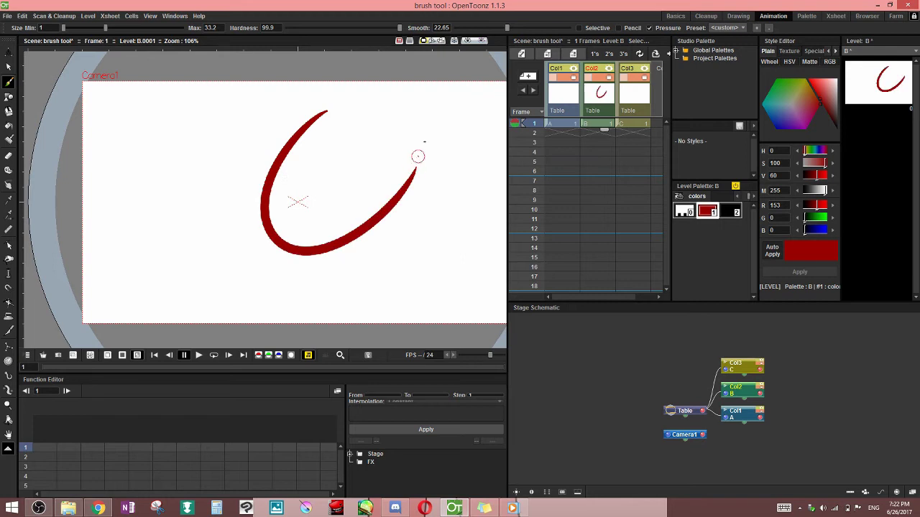
key("ctrl+z")
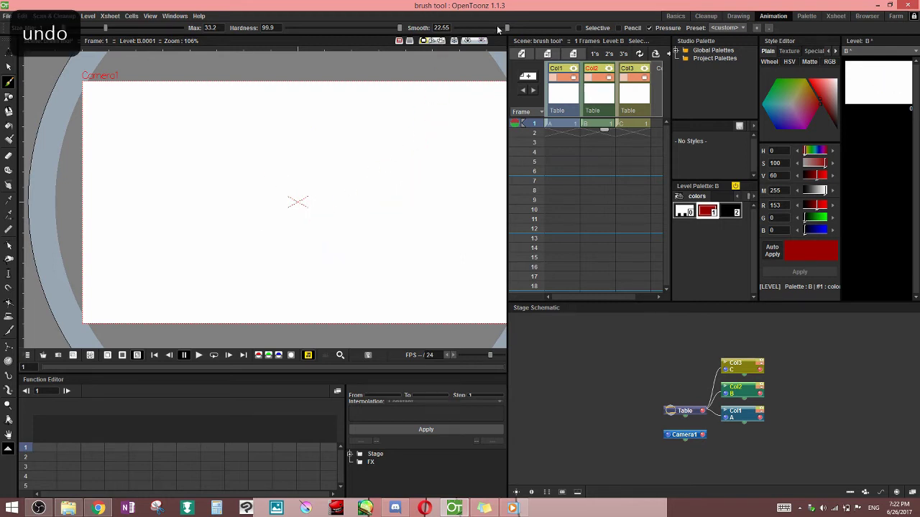
Set the brush's Smooth value to 0, draw a large U-shaped red curve, and undo the strokes added after it.
left_click_drag(506, 28, 453, 29)
mouse_move(313, 107)
left_mouse_down()
mouse_move(257, 150)
mouse_move(395, 148)
left_mouse_up()
mouse_move(293, 173)
left_mouse_down()
mouse_move(421, 173)
mouse_move(446, 134)
mouse_move(339, 278)
mouse_move(425, 182)
left_mouse_up()
key("ctrl+z")
key("ctrl+z")
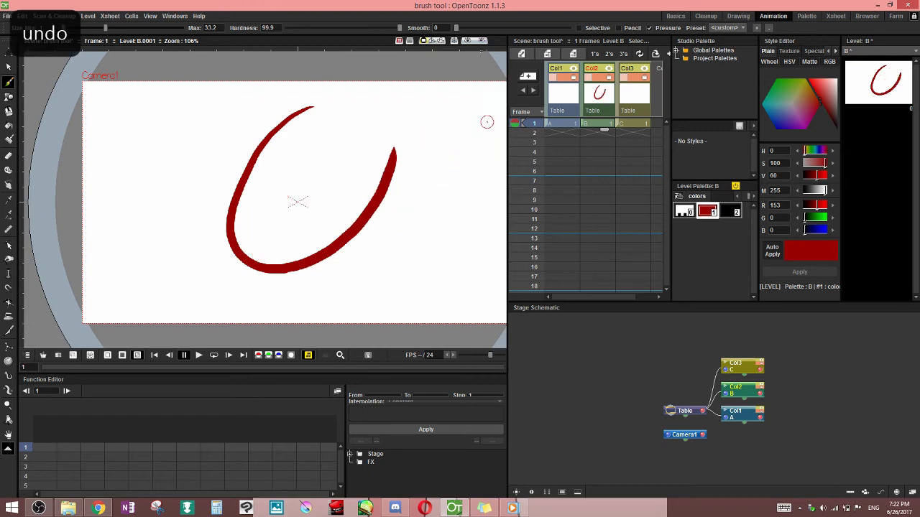
Undo the red curve, set the brush's Smooth value to 50, and draw and undo three test curves on level B.
key("ctrl+z")
left_click_drag(455, 27, 578, 26)
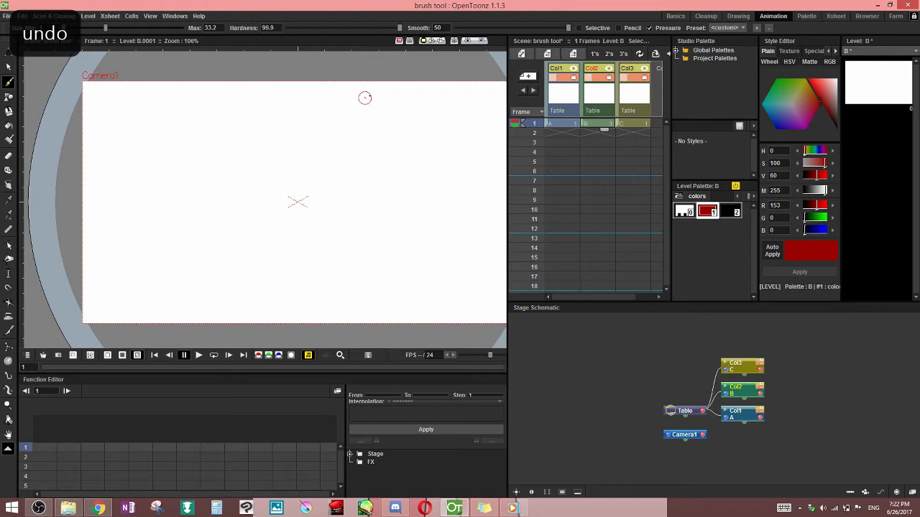
mouse_move(367, 97)
left_mouse_down()
mouse_move(224, 241)
mouse_move(228, 257)
mouse_move(419, 171)
left_mouse_up()
key("ctrl+z")
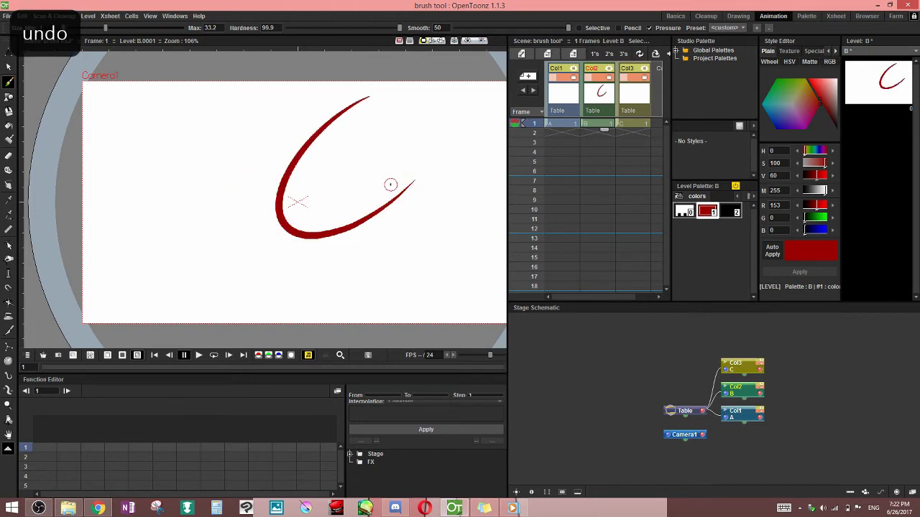
mouse_move(339, 105)
left_mouse_down()
mouse_move(395, 227)
mouse_move(406, 184)
left_mouse_up()
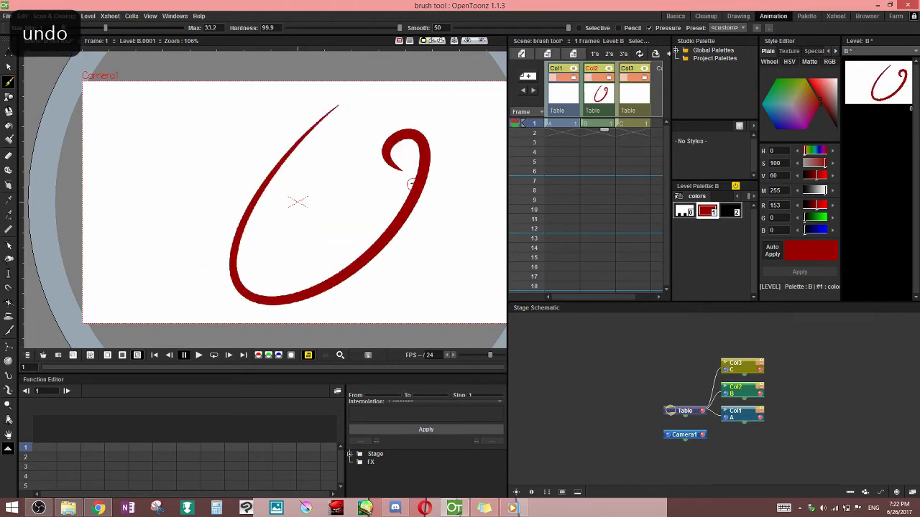
key("ctrl+z")
mouse_move(389, 98)
left_mouse_down()
mouse_move(370, 109)
mouse_move(327, 186)
mouse_move(446, 271)
left_mouse_up()
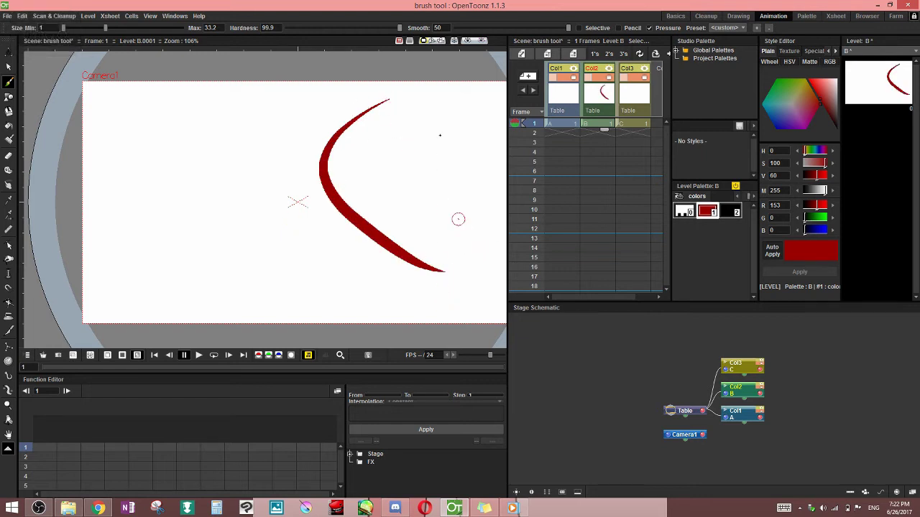
key("ctrl+z")
Lower the brush's Smooth value to about 26.92, draw a red curve on level B, and undo it.
left_click_drag(567, 28, 516, 28)
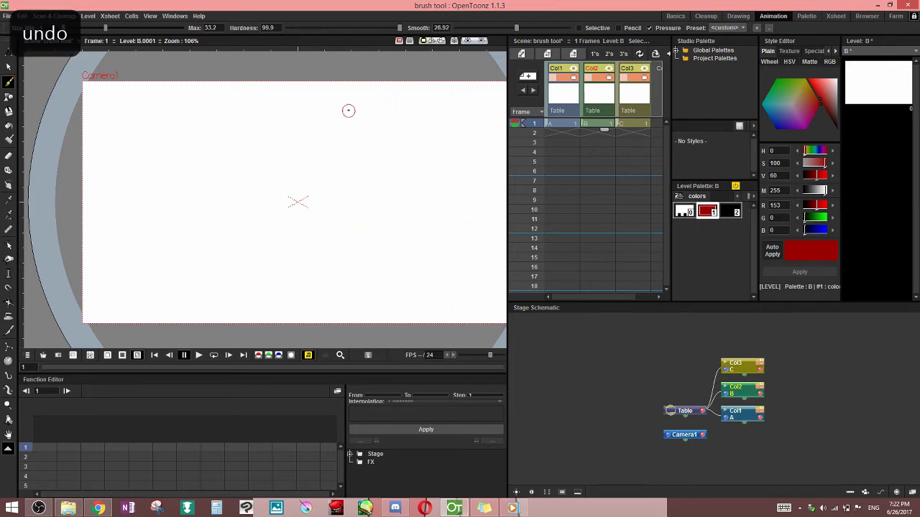
mouse_move(348, 110)
left_mouse_down()
mouse_move(294, 149)
mouse_move(285, 235)
mouse_move(315, 243)
mouse_move(376, 220)
left_mouse_up()
key("ctrl+z")
Set the brush's Smooth value to about 14.1, enable Selective, and draw three nested C-shaped red curves on level B.
mouse_move(516, 29)
left_mouse_down()
mouse_move(449, 30)
mouse_move(487, 29)
left_mouse_up()
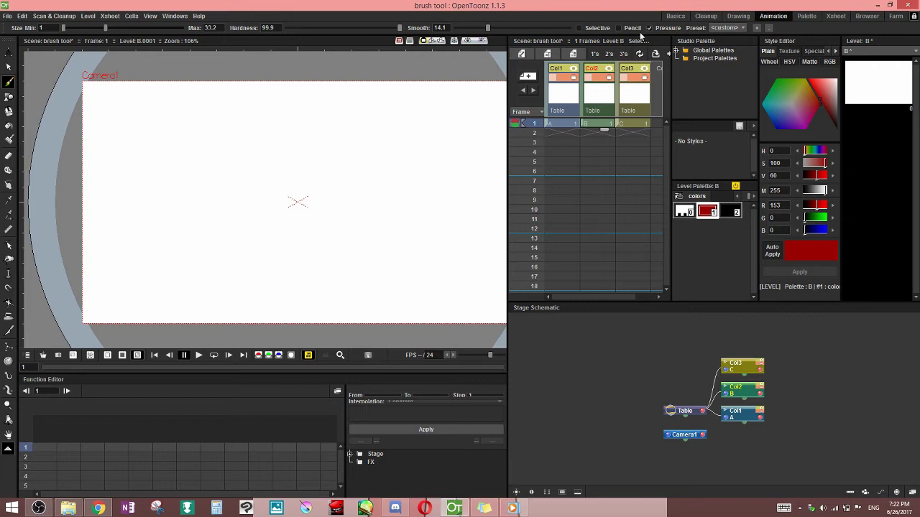
left_click(579, 28)
left_click_drag(335, 114, 374, 196)
mouse_move(352, 132)
left_mouse_down()
mouse_move(320, 193)
mouse_move(394, 163)
left_mouse_up()
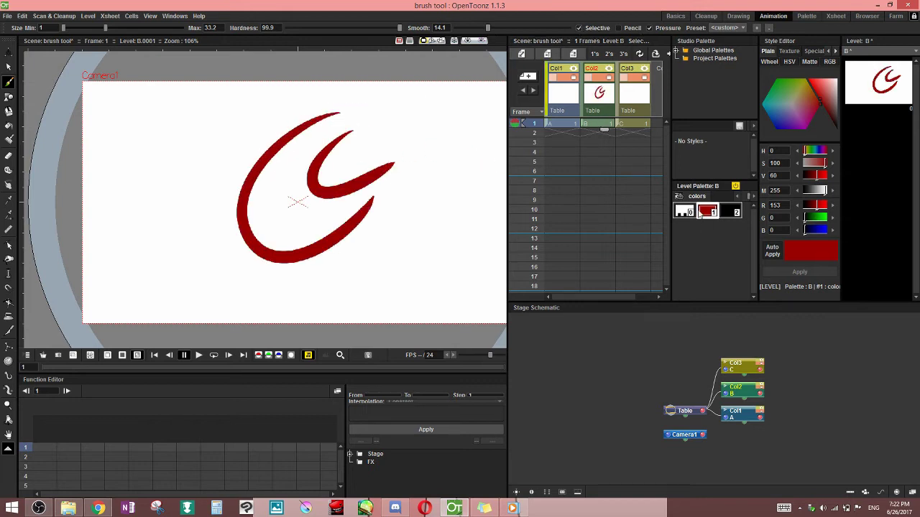
mouse_move(294, 150)
left_mouse_down()
mouse_move(308, 229)
mouse_move(345, 198)
left_mouse_up()
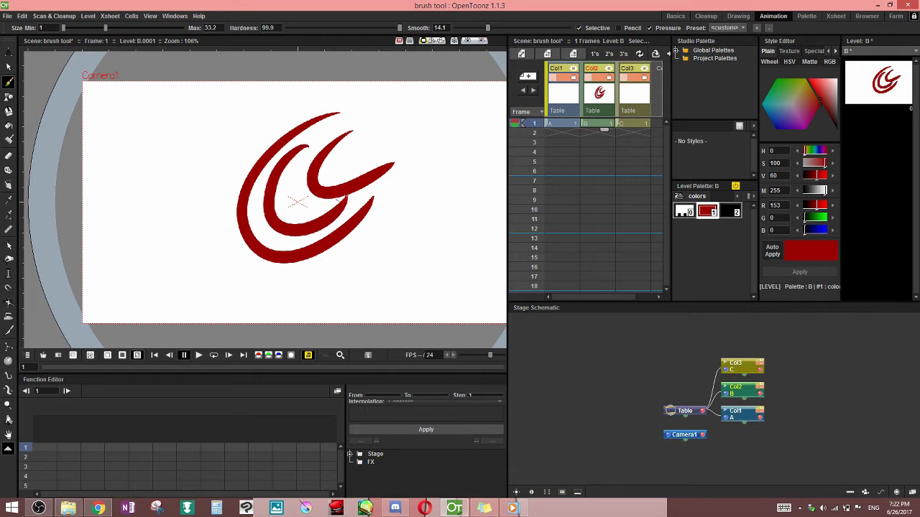
Choose black style 2 and draw two long crossing strokes through the red curves with Selective on.
left_click(730, 212)
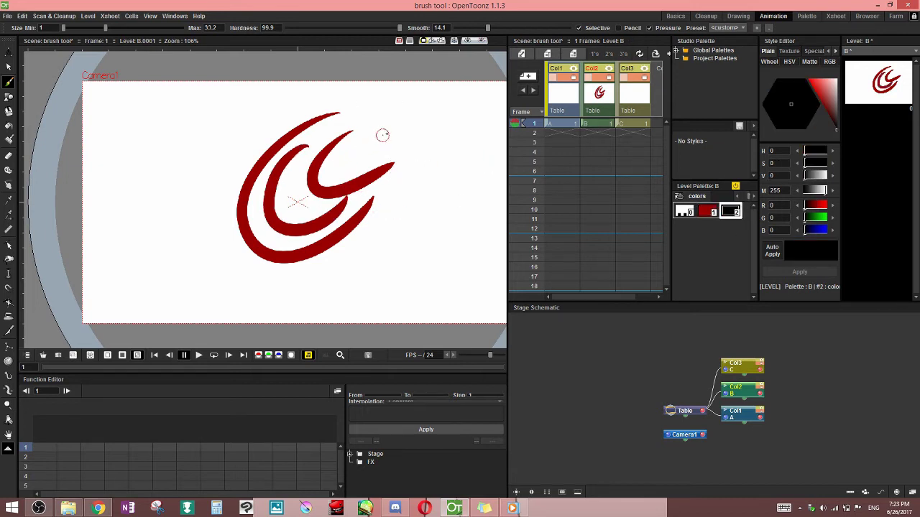
mouse_move(385, 135)
left_mouse_down()
mouse_move(201, 280)
mouse_move(167, 323)
left_mouse_up()
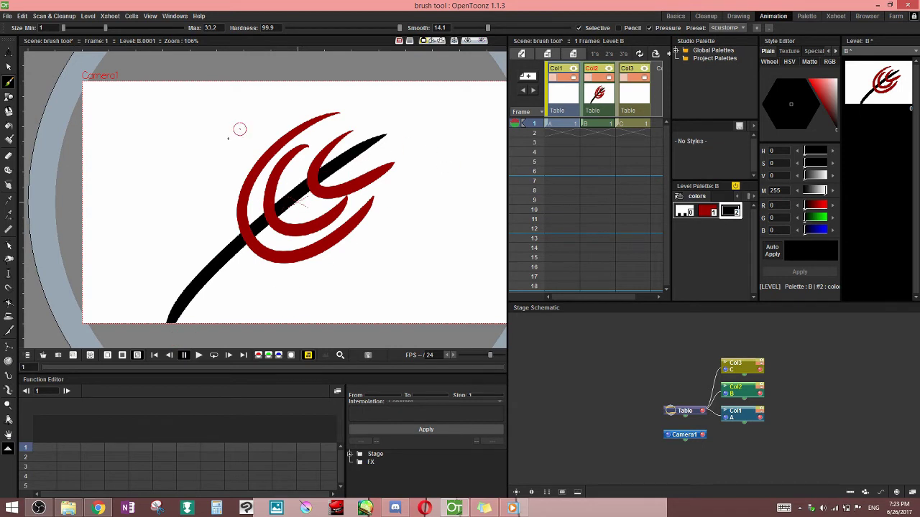
mouse_move(227, 138)
left_mouse_down()
mouse_move(342, 217)
mouse_move(447, 267)
left_mouse_up()
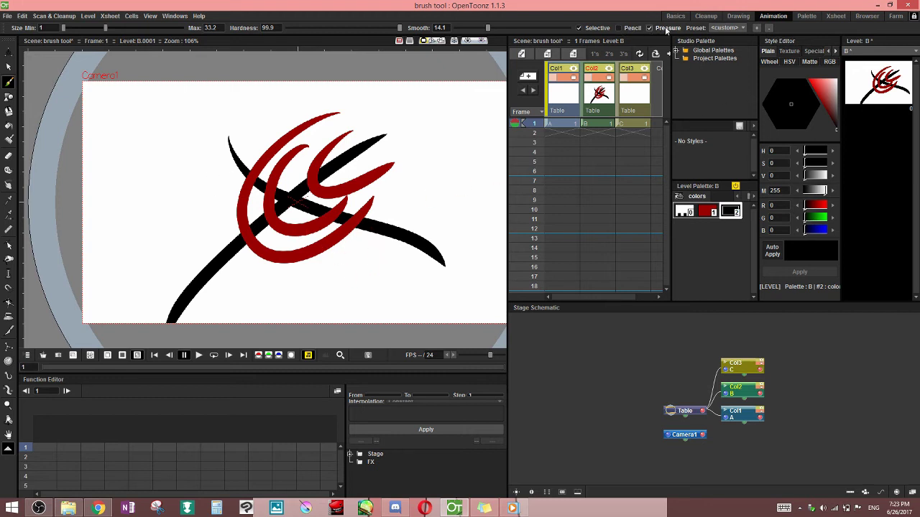
Turn off Selective and draw two more long black strokes crossing the red curves.
left_click(593, 30)
left_click_drag(364, 122, 243, 322)
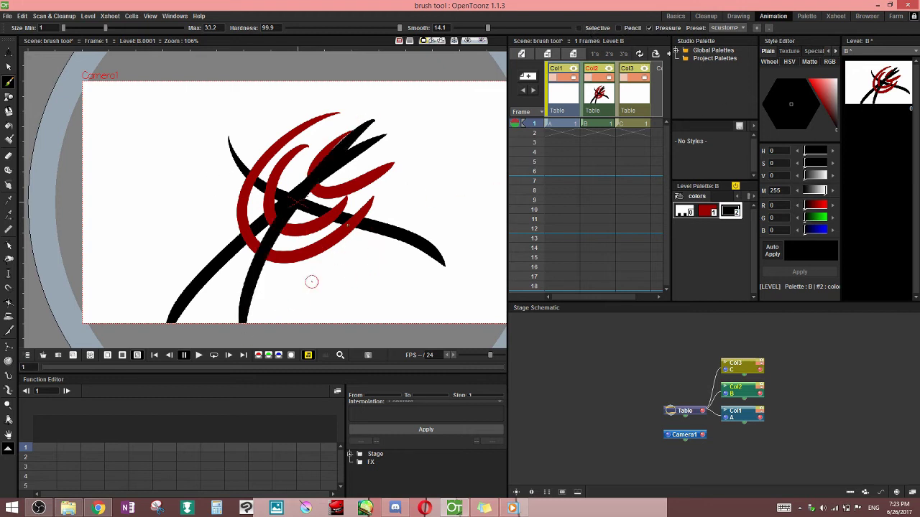
left_click_drag(207, 176, 395, 287)
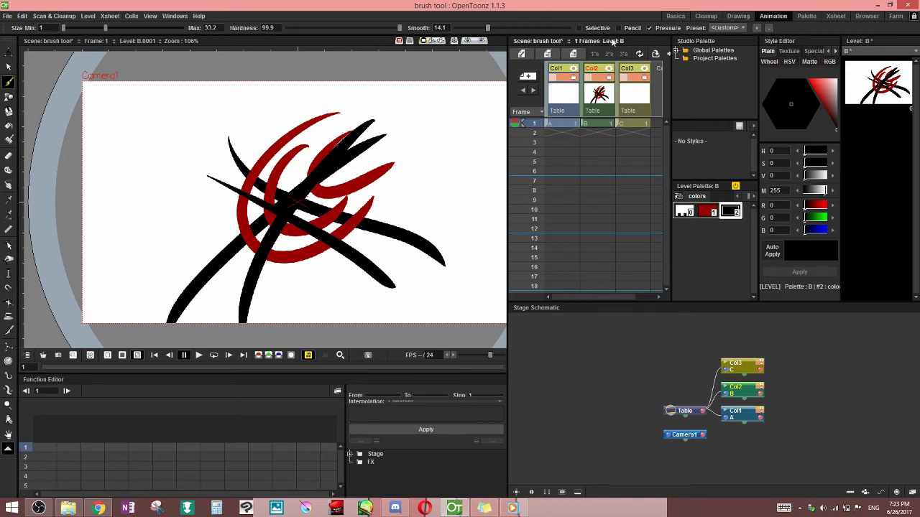
Clear all strokes from level B with the Eraser, return to the Brush tool, and save the scene.
key("e")
mouse_move(447, 123)
left_mouse_down()
mouse_move(181, 335)
mouse_move(450, 124)
left_mouse_up()
key("b")
key("ctrl+s")
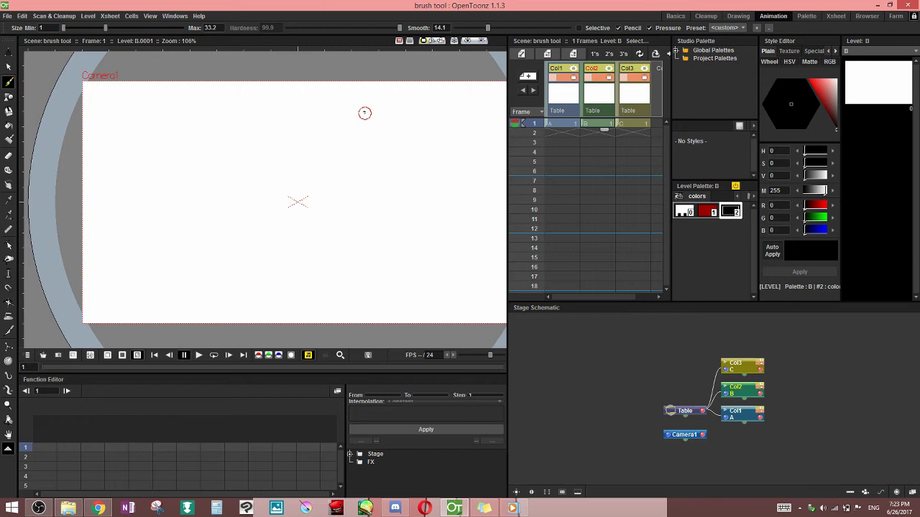
Draw a large C-shaped black curve on level B in Pencil mode and inspect its edges up close.
left_click_drag(365, 112, 315, 129)
mouse_move(266, 160)
left_mouse_down()
mouse_move(214, 259)
mouse_move(316, 273)
left_mouse_up()
scroll(251, 192, "up", 4)
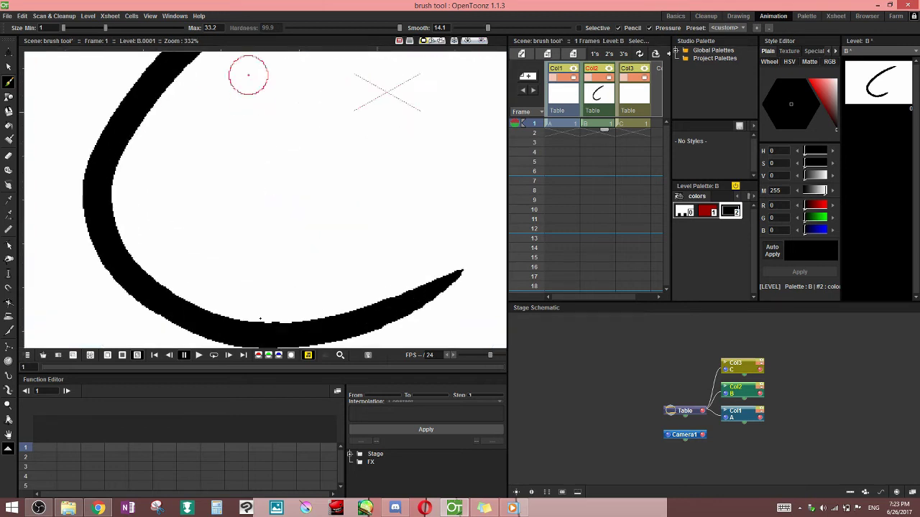
left_click_drag(199, 171, 211, 249)
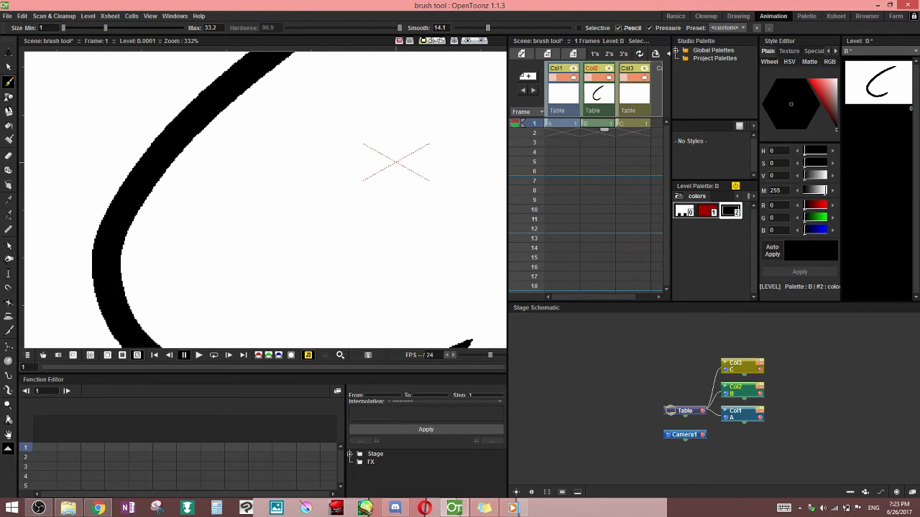
Turn off Pencil mode, draw a smaller black curve inside the large one, and compare their edges.
left_click(619, 28)
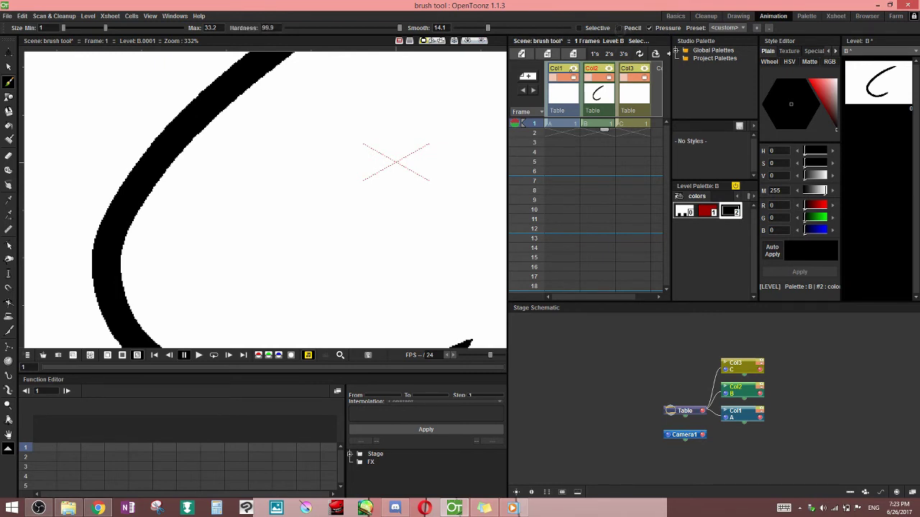
mouse_move(359, 91)
left_mouse_down()
mouse_move(237, 208)
mouse_move(318, 251)
left_mouse_up()
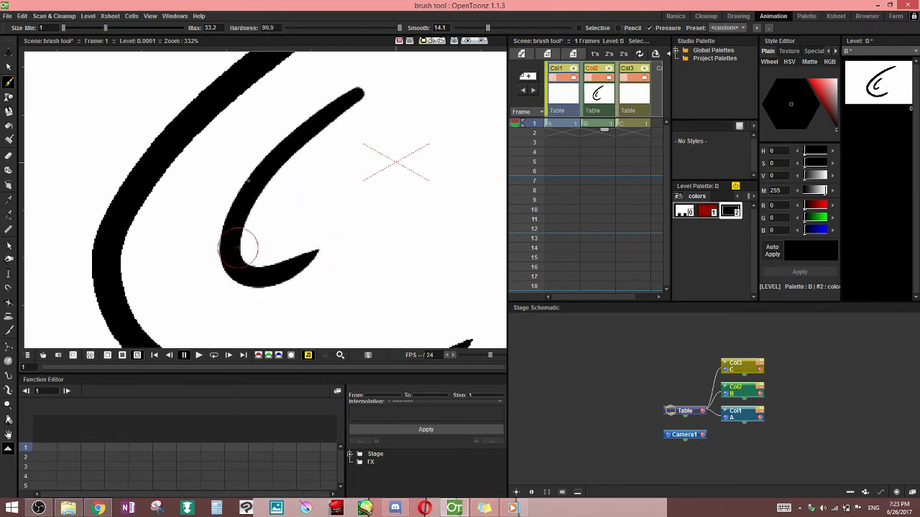
scroll(244, 208, "up", 2)
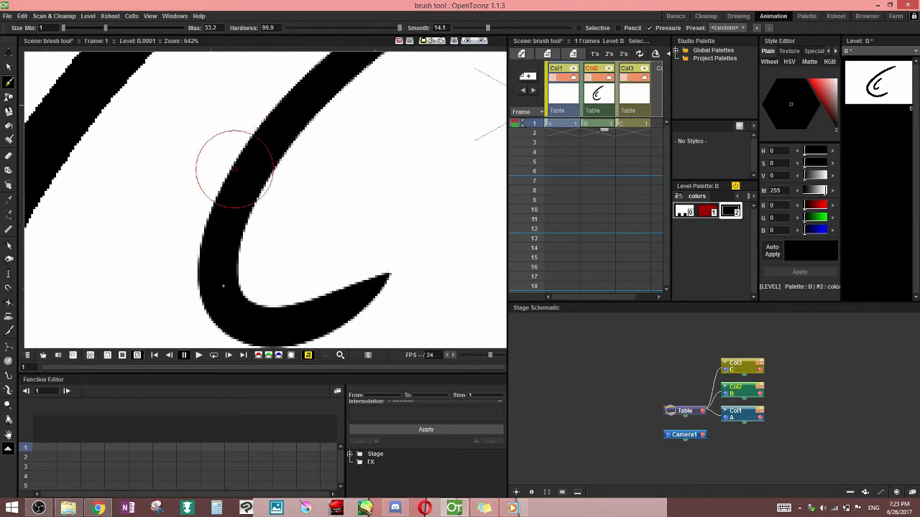
scroll(349, 159, "down", 4)
Undo both black curves on level B and return to the Brush tool.
key("space")
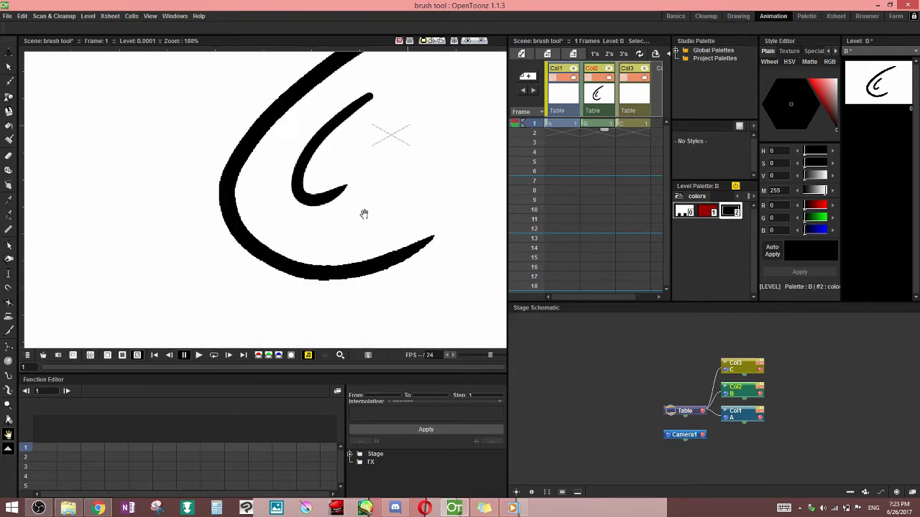
key("ctrl+z")
key("ctrl+z")
key("b")
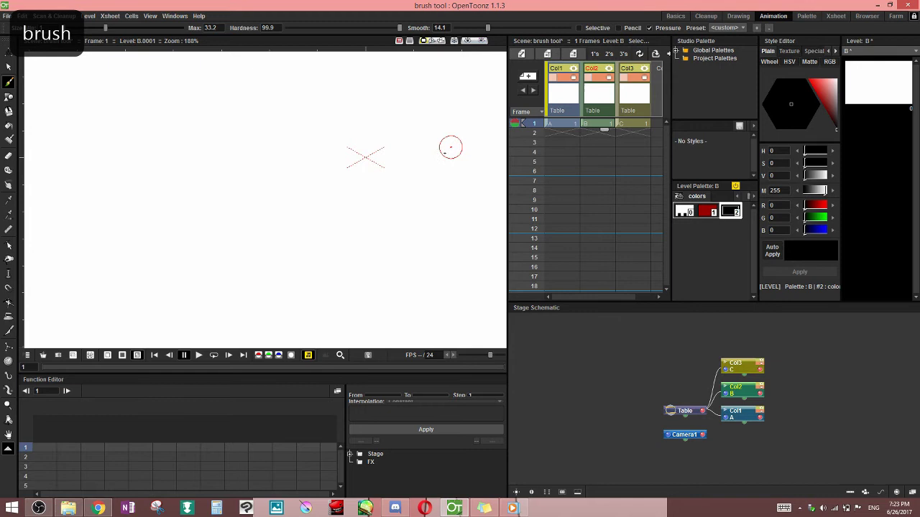
left_click(649, 28)
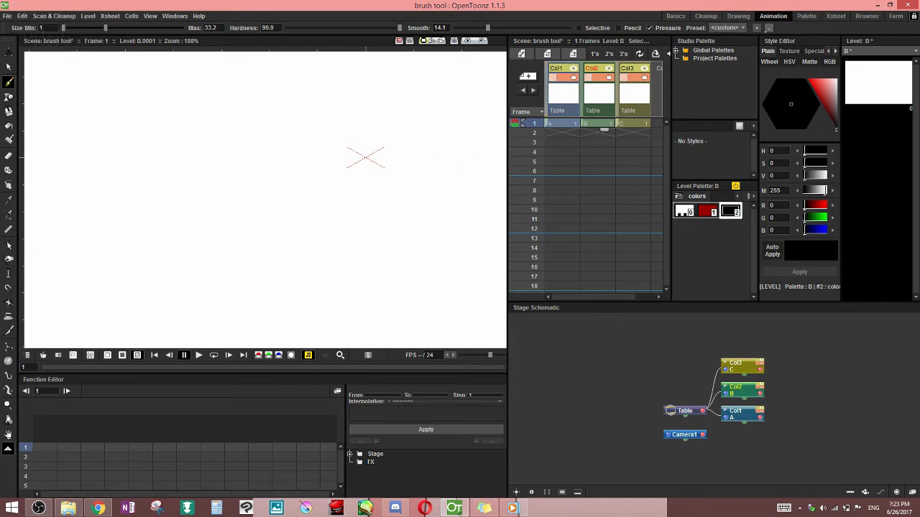
Select level C, set the brush's Accuracy to about 38.65, and draw a C-shaped black curve.
left_click(633, 100)
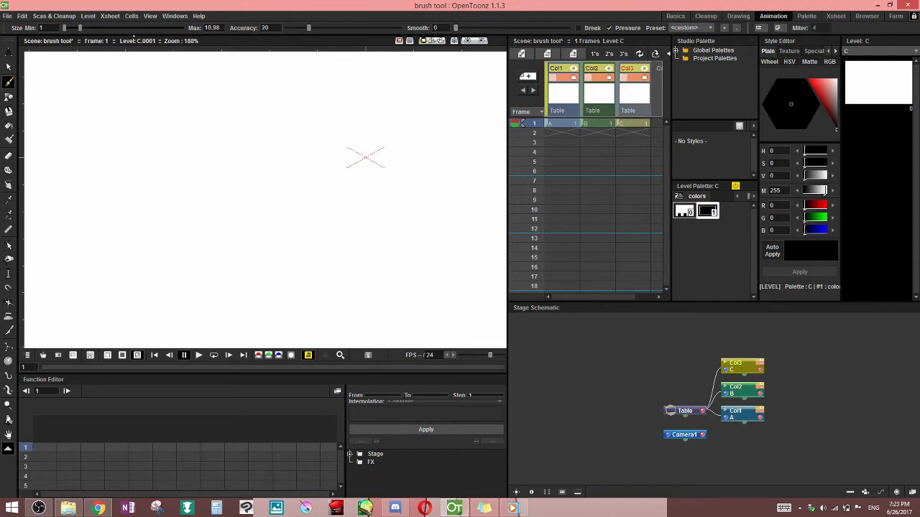
left_click_drag(309, 28, 330, 27)
mouse_move(380, 95)
left_mouse_down()
mouse_move(246, 180)
mouse_move(219, 260)
mouse_move(397, 206)
left_mouse_up()
scroll(376, 180, "down", 2)
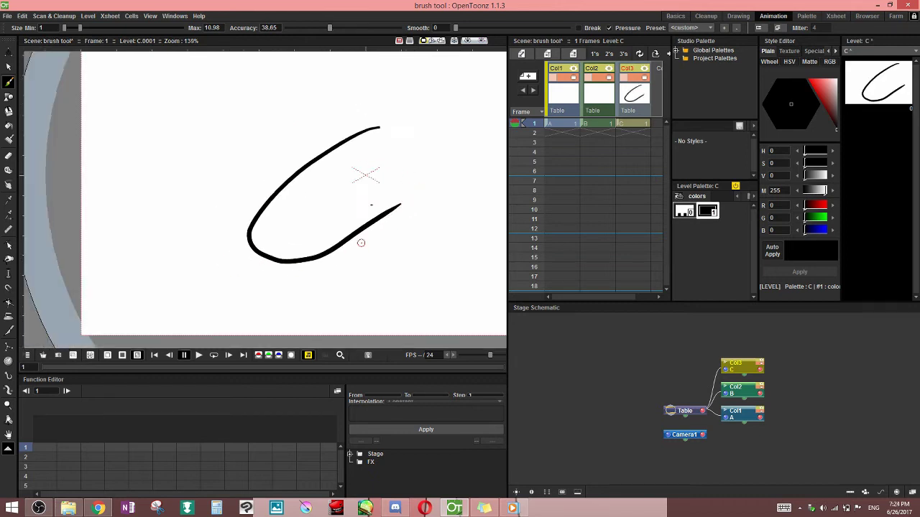
Undo the C-shaped curve, set the brush's Accuracy to 100, and draw a large wavy curve on level C.
key("ctrl+z")
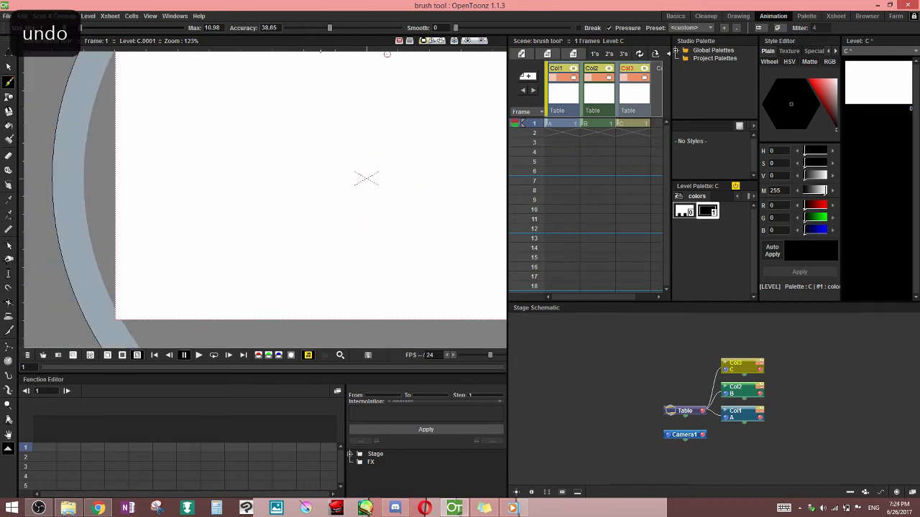
left_click_drag(330, 27, 400, 27)
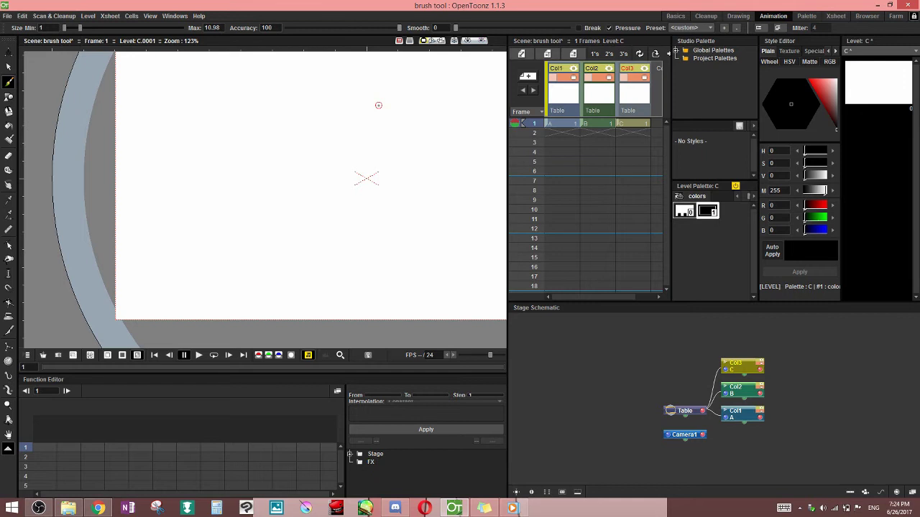
mouse_move(421, 66)
left_mouse_down()
mouse_move(311, 102)
mouse_move(341, 189)
mouse_move(434, 251)
left_mouse_up()
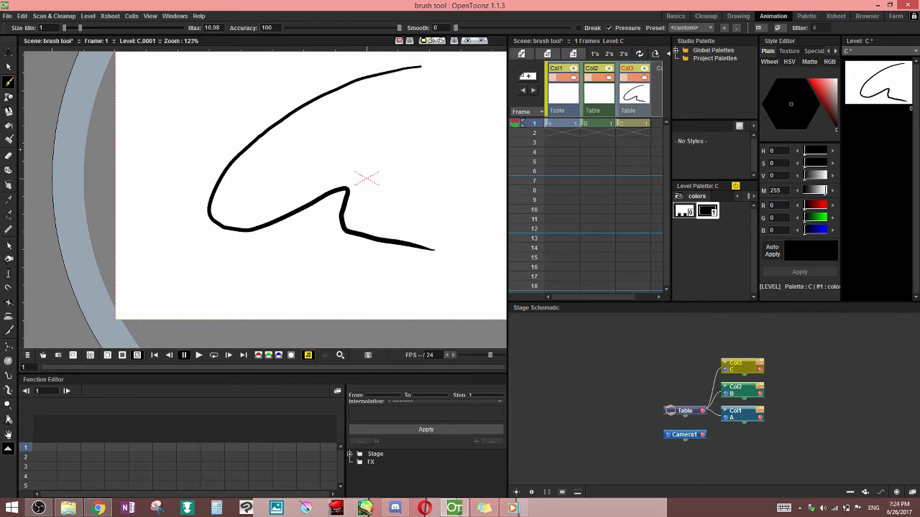
Select the wavy curve and examine its centerline and the distribution of its control points.
left_click(9, 66)
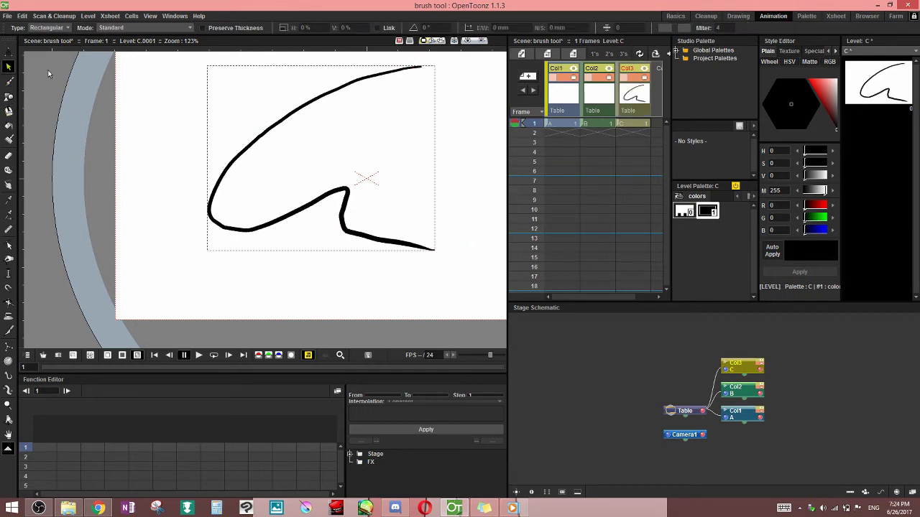
left_click(341, 90)
scroll(266, 206, "up", 3)
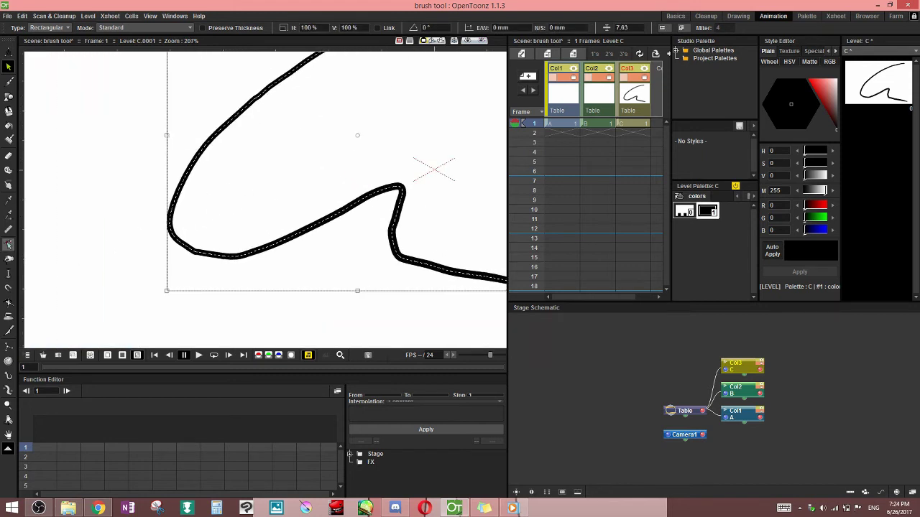
left_click(9, 245)
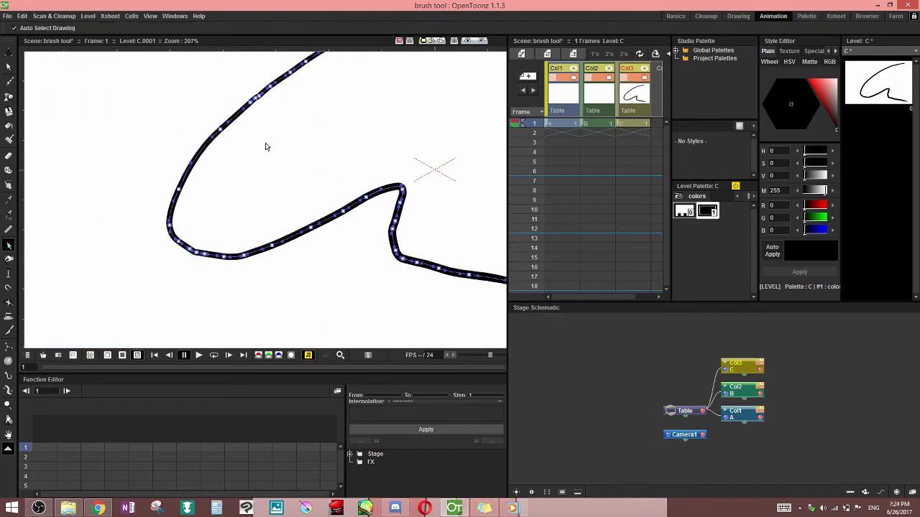
scroll(265, 146, "up", 1)
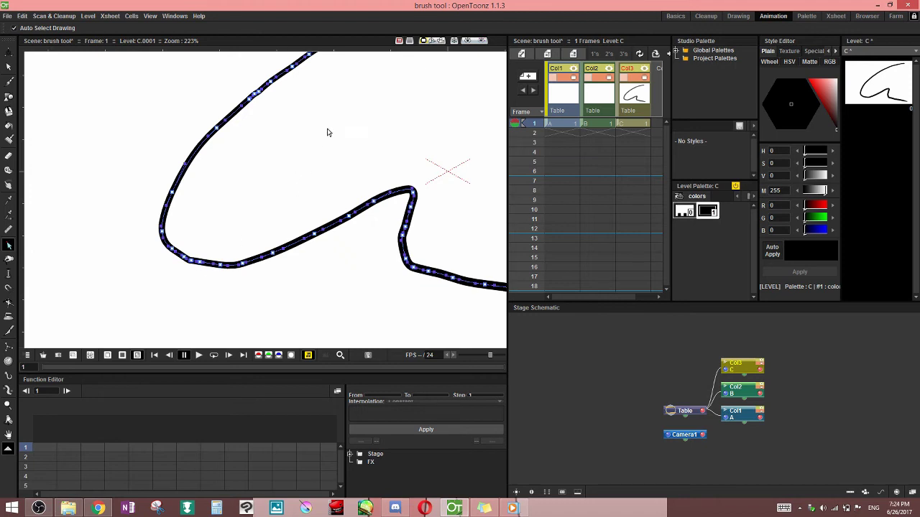
key("space")
left_click_drag(329, 148, 316, 200)
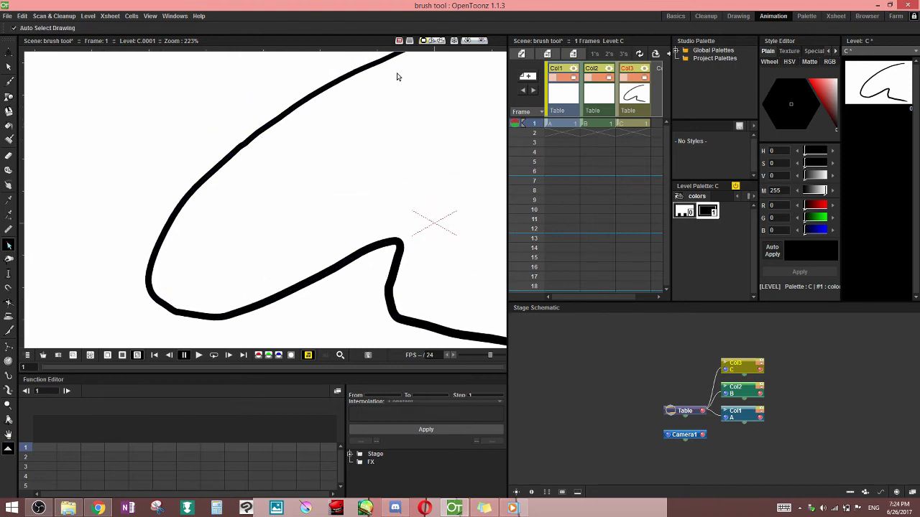
Undo the wavy curve on level C and set the brush's Accuracy to about 28.92.
key("ctrl+z")
key("b")
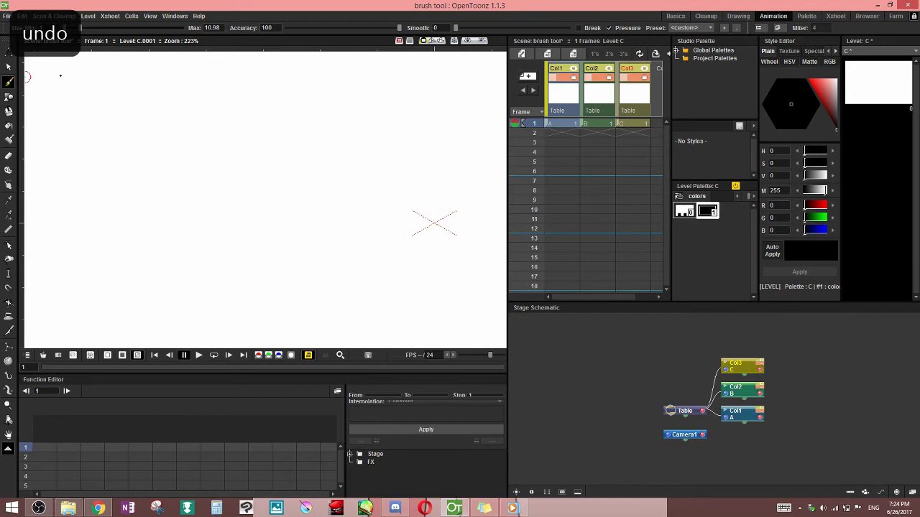
scroll(295, 175, "down", 3)
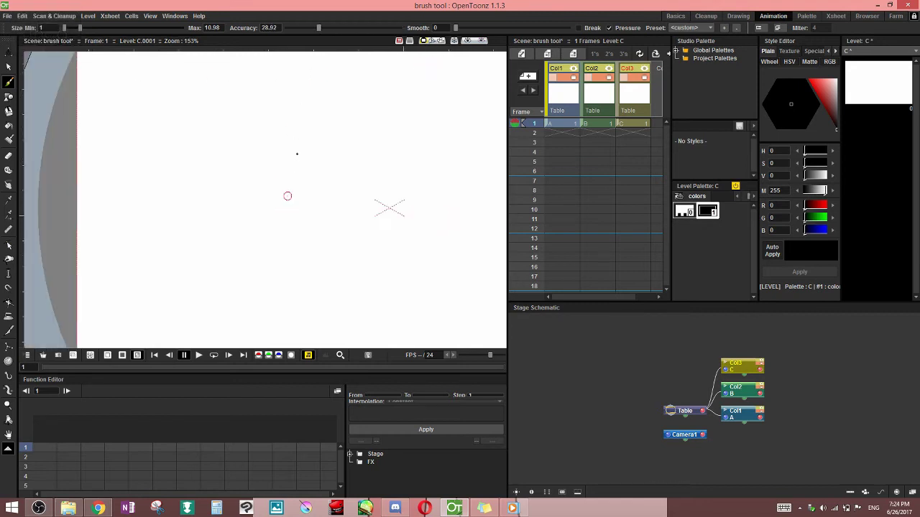
key("space")
left_click_drag(320, 225, 286, 202)
key("b")
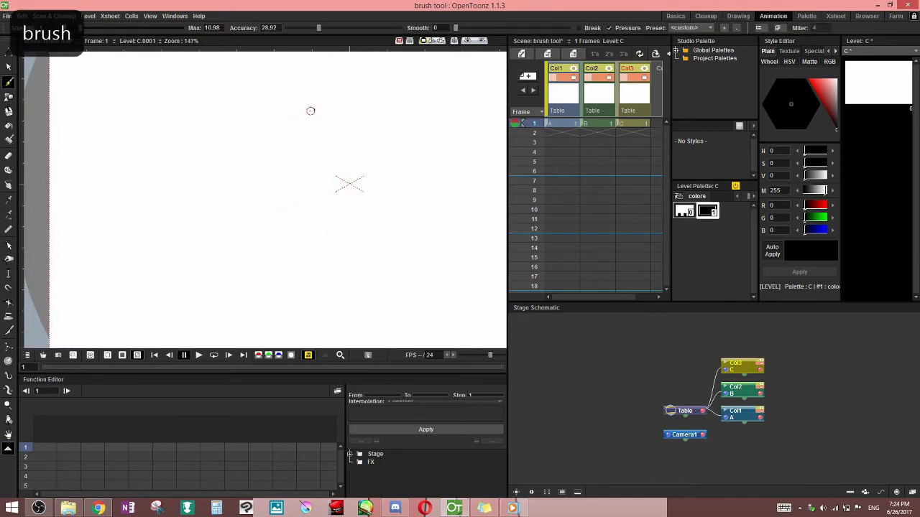
Draw a large C-shaped black curve on level C and select it to examine its control points.
mouse_move(342, 79)
left_mouse_down()
mouse_move(259, 134)
mouse_move(251, 286)
mouse_move(383, 228)
left_mouse_up()
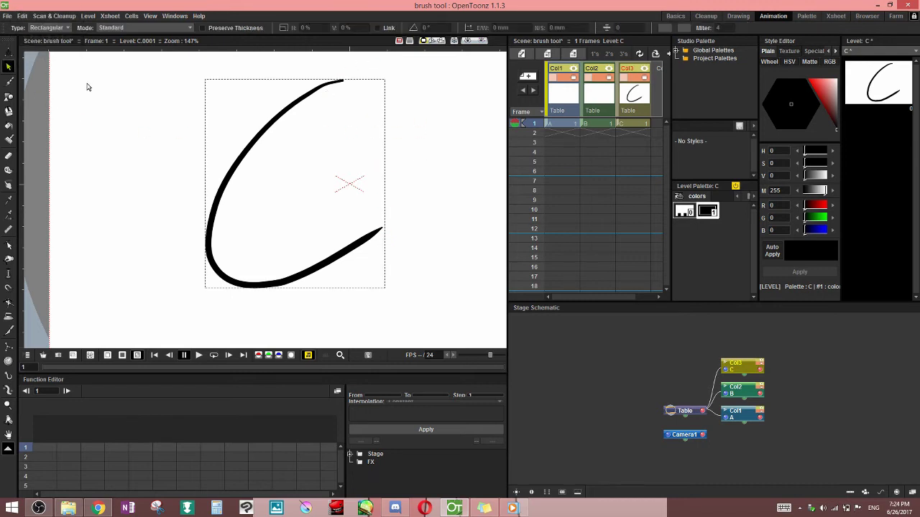
left_click(9, 245)
left_click(247, 151)
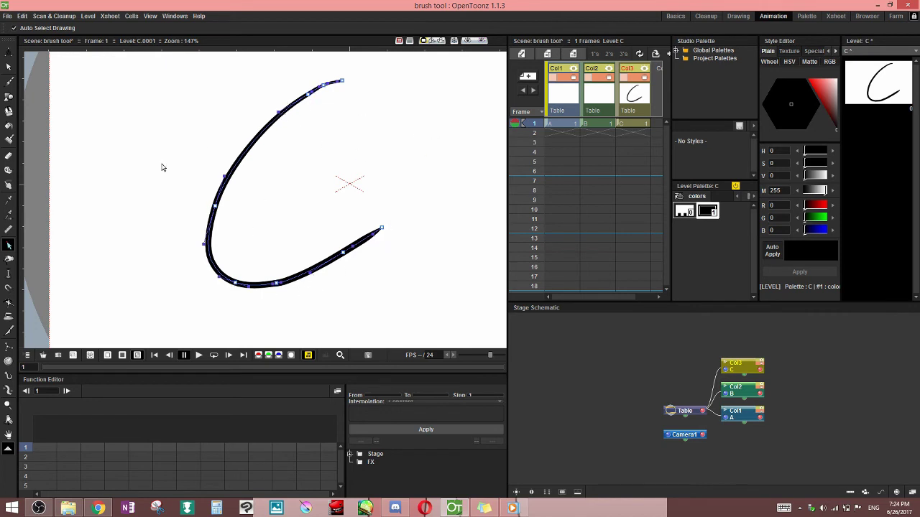
Undo the C-shaped curve and draw a similar one on level C with the brush's Accuracy lowered further.
left_click(8, 81)
key("ctrl+z")
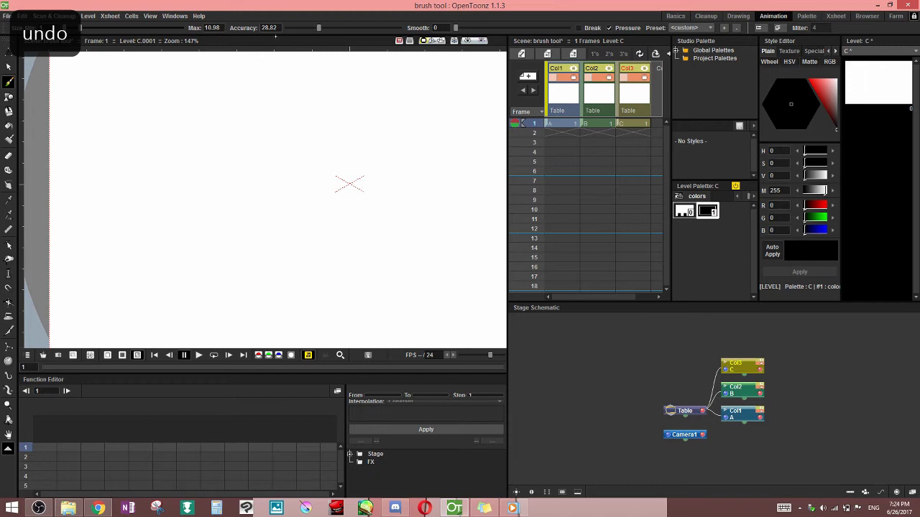
left_click_drag(317, 27, 287, 27)
mouse_move(387, 103)
left_mouse_down()
mouse_move(283, 116)
mouse_move(210, 222)
mouse_move(332, 250)
mouse_move(406, 186)
left_mouse_up()
Select the new curve and examine how its control points are distributed at the lower Accuracy.
left_click(9, 66)
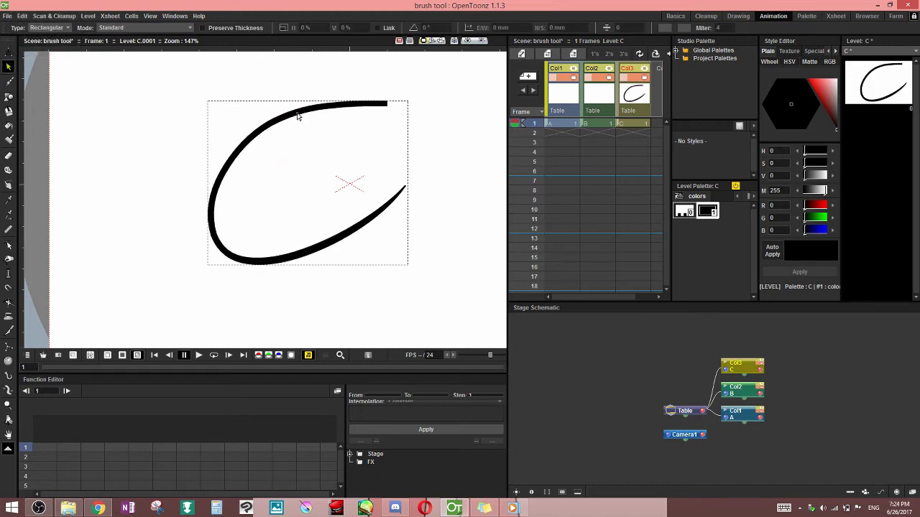
left_click(299, 116)
left_click(9, 245)
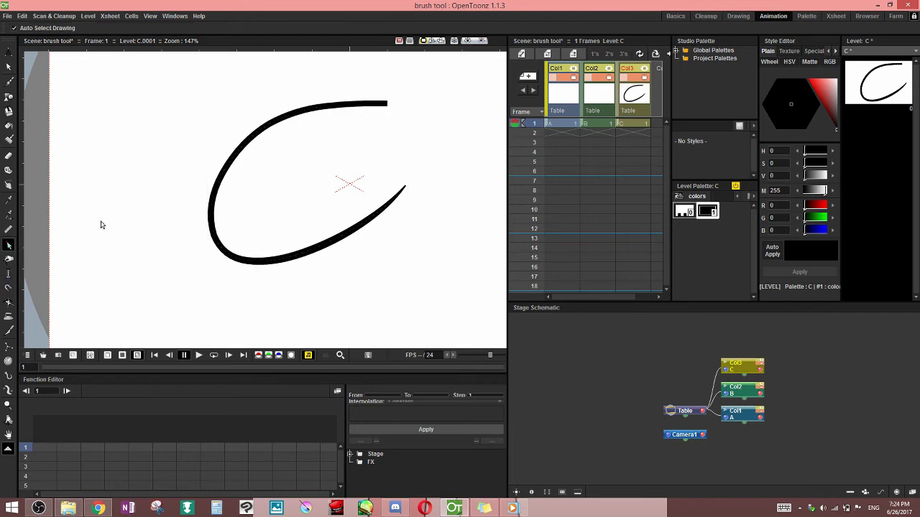
left_click(237, 158)
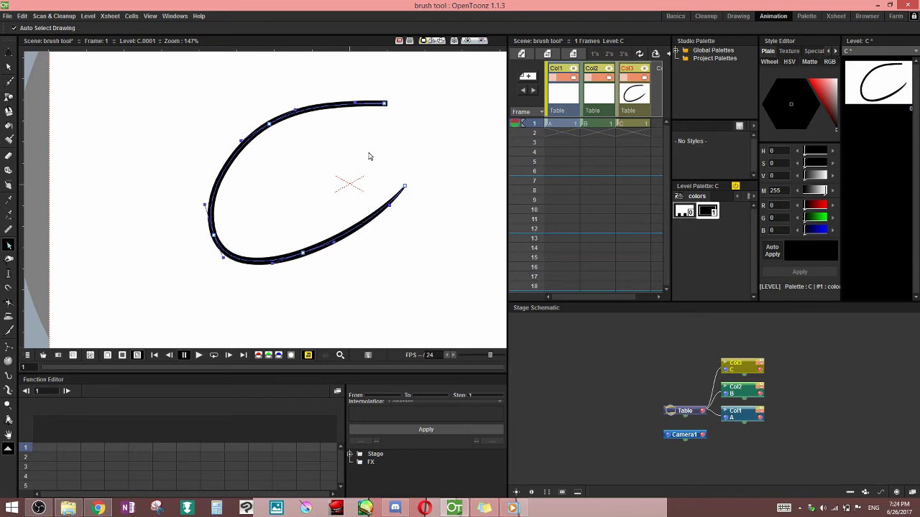
Undo the low-accuracy curve on level C and set the brush's Accuracy to 28.92.
key("ctrl+z")
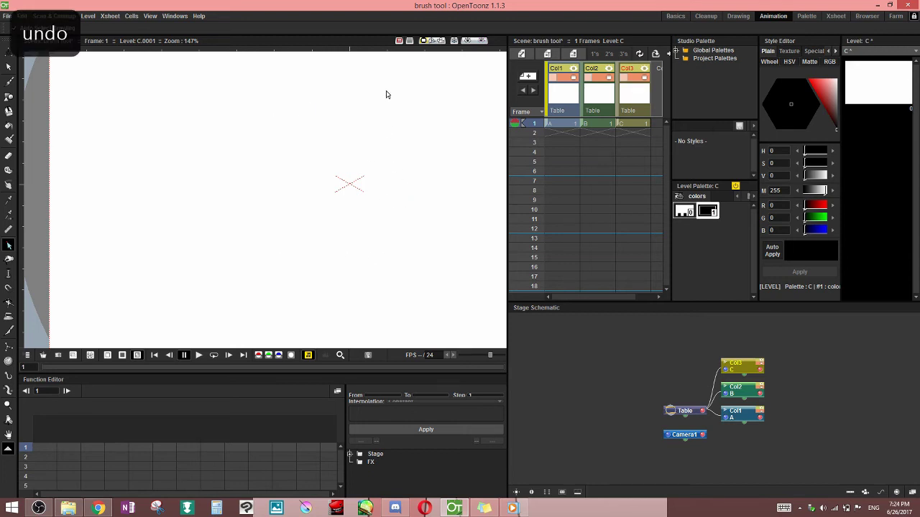
left_click(9, 81)
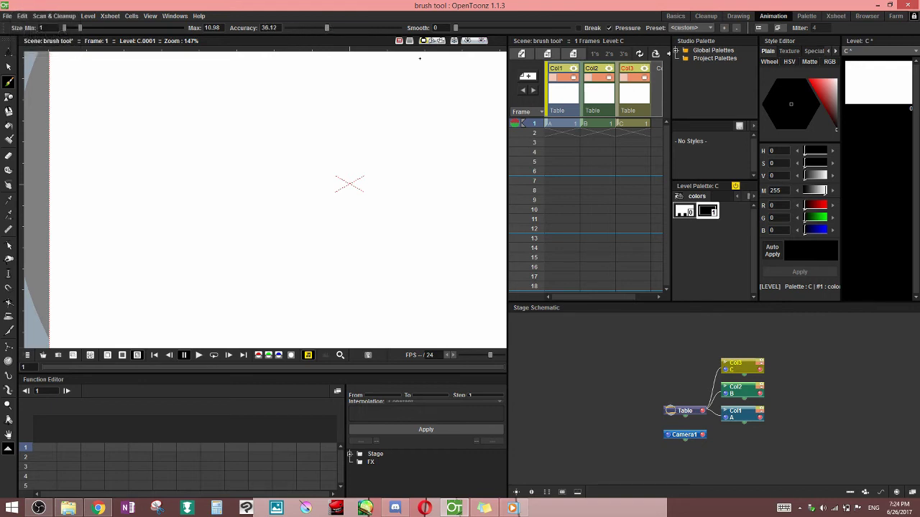
left_click_drag(332, 24, 318, 29)
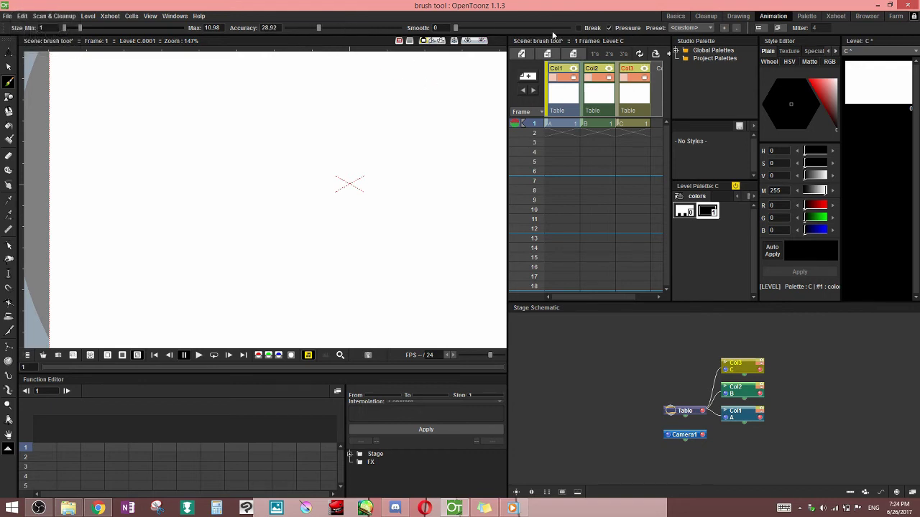
Enable the brush's Break option, set Accuracy to 100, and draw a sharp-cornered zigzag stroke on level C.
left_click(590, 28)
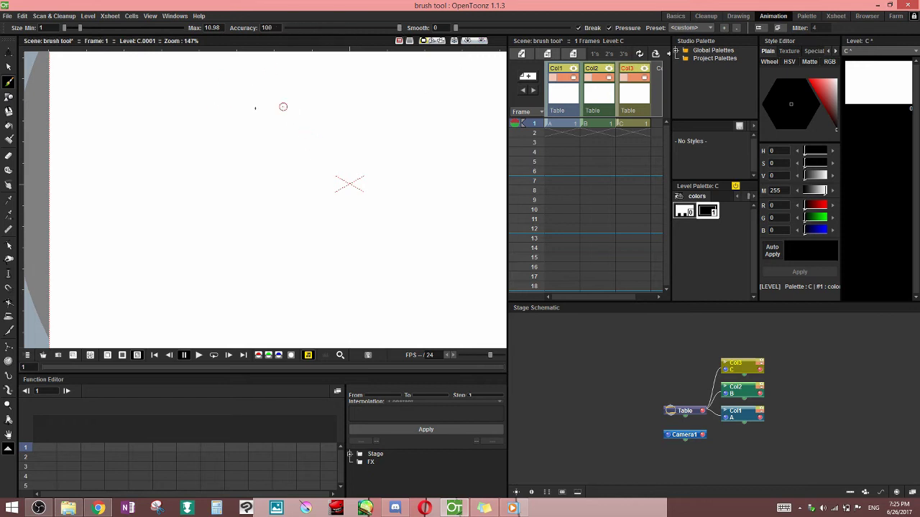
scroll(245, 208, "down", 2)
mouse_move(315, 80)
left_mouse_down()
mouse_move(226, 135)
mouse_move(240, 154)
mouse_move(229, 190)
mouse_move(284, 196)
mouse_move(396, 118)
mouse_move(267, 244)
left_mouse_up()
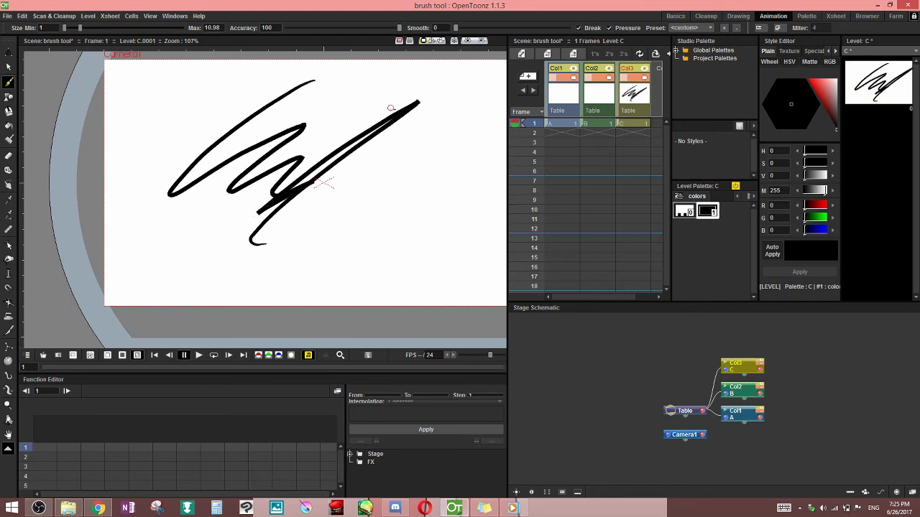
Move the two long diagonal segments of the zigzag away from the rest of the stroke.
left_click(9, 66)
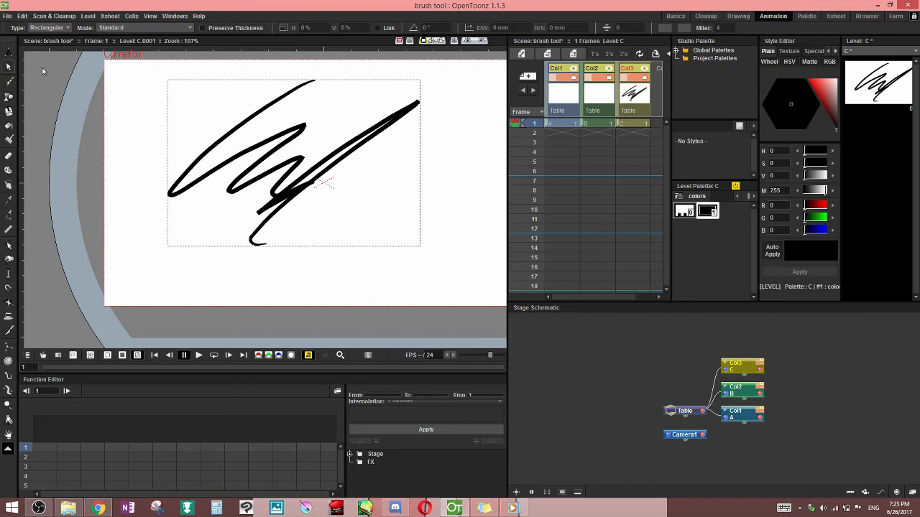
left_click(363, 137)
mouse_move(365, 137)
left_mouse_down()
mouse_move(410, 148)
mouse_move(475, 192)
left_mouse_up()
left_click(381, 131)
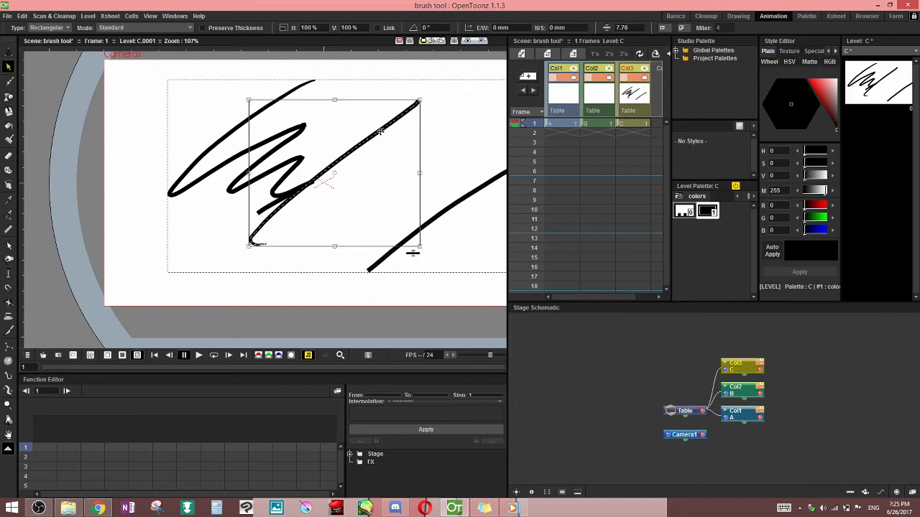
left_click_drag(381, 131, 471, 123)
Separate the remaining zigzag segments by moving each one apart from its neighbours.
left_click(275, 207)
left_click_drag(275, 208, 290, 243)
left_click(298, 187)
left_click_drag(285, 176, 344, 165)
left_click(280, 166)
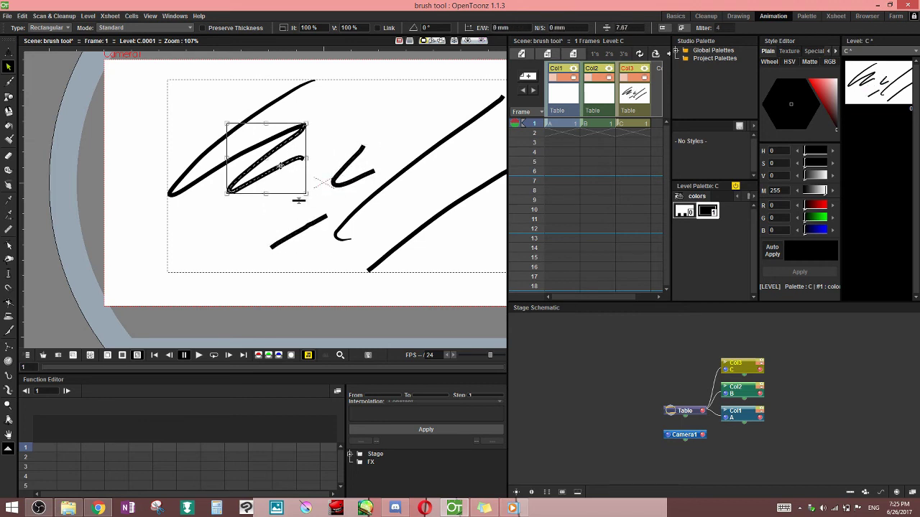
left_click_drag(273, 150, 254, 183)
left_click(293, 130)
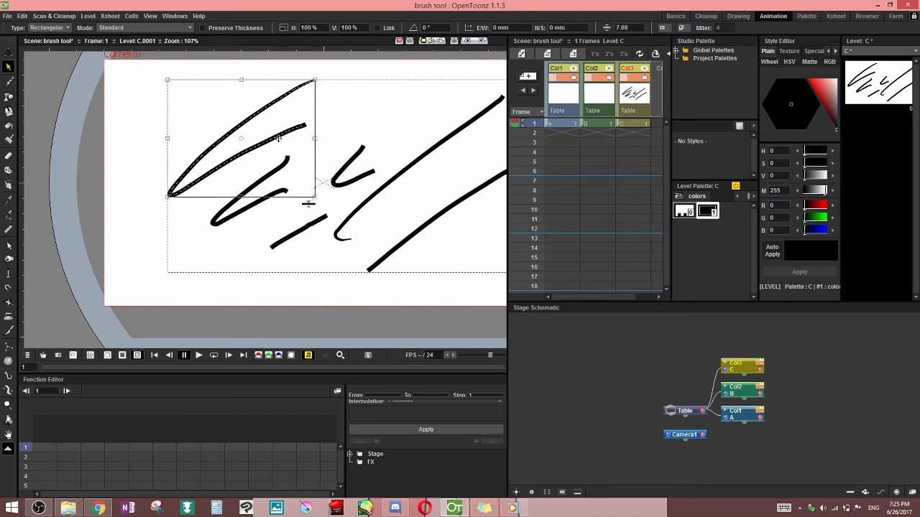
left_click_drag(278, 138, 287, 132)
Examine the control points at the rounded corner of the first separated zigzag segment.
scroll(230, 234, "up", 4)
key("space")
mouse_move(156, 196)
left_mouse_down()
mouse_move(167, 236)
mouse_move(162, 230)
left_mouse_up()
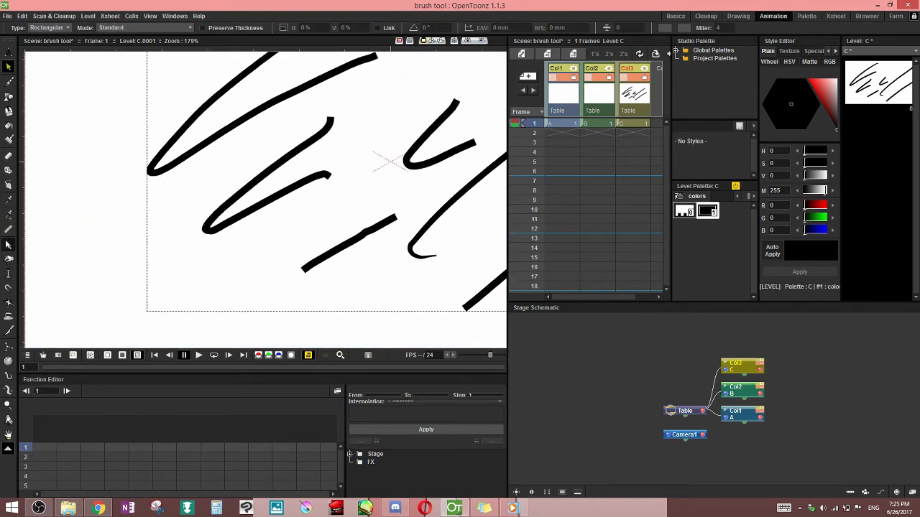
left_click(9, 245)
left_click(198, 151)
scroll(138, 215, "up", 4)
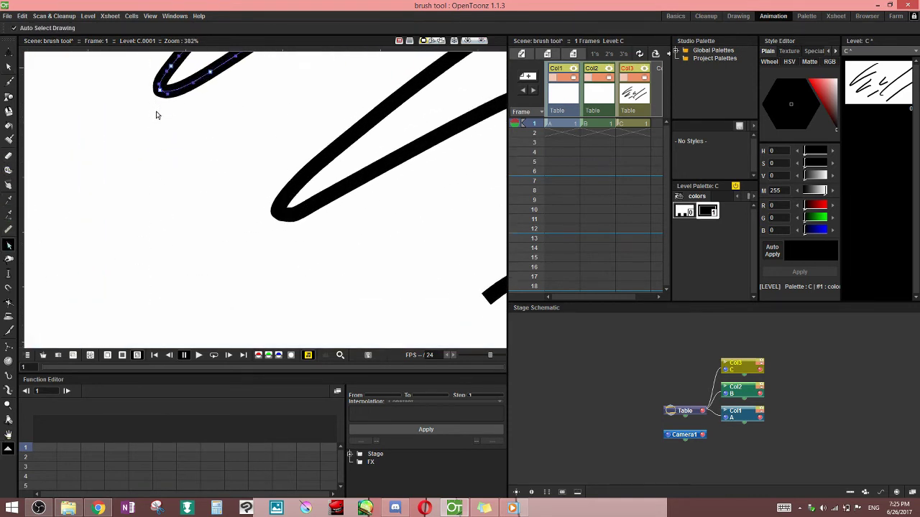
key("space")
left_click_drag(163, 133, 167, 206)
left_click(169, 166)
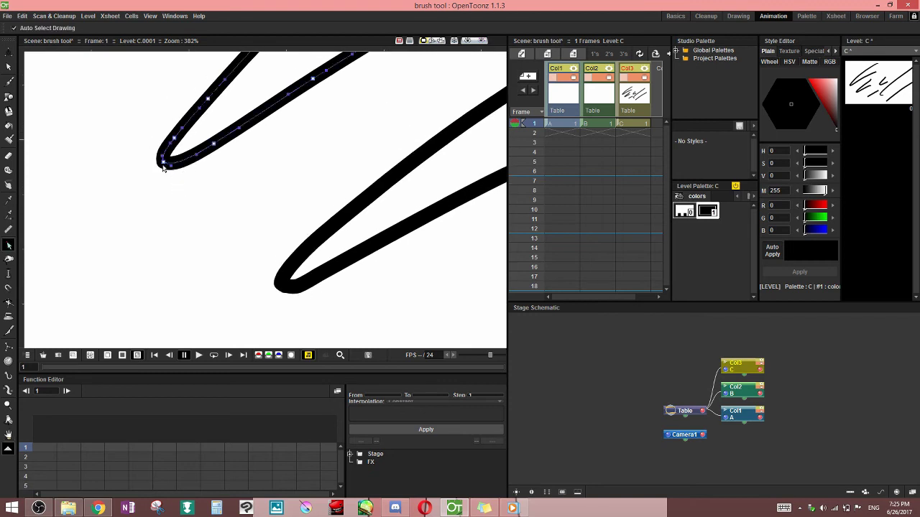
Examine the control points at the ends of the second zigzag segment and compare the other separated pieces.
key("space")
left_click_drag(443, 162, 235, 267)
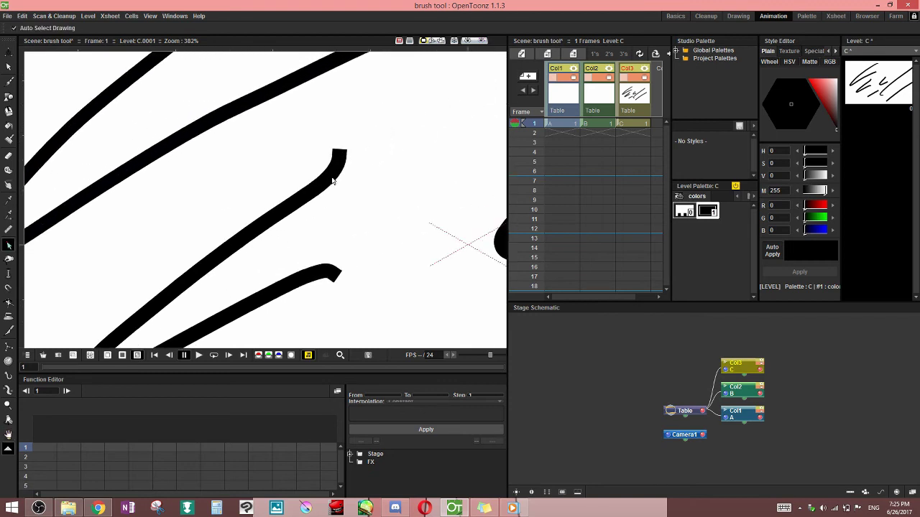
left_click(342, 171)
left_click(343, 155)
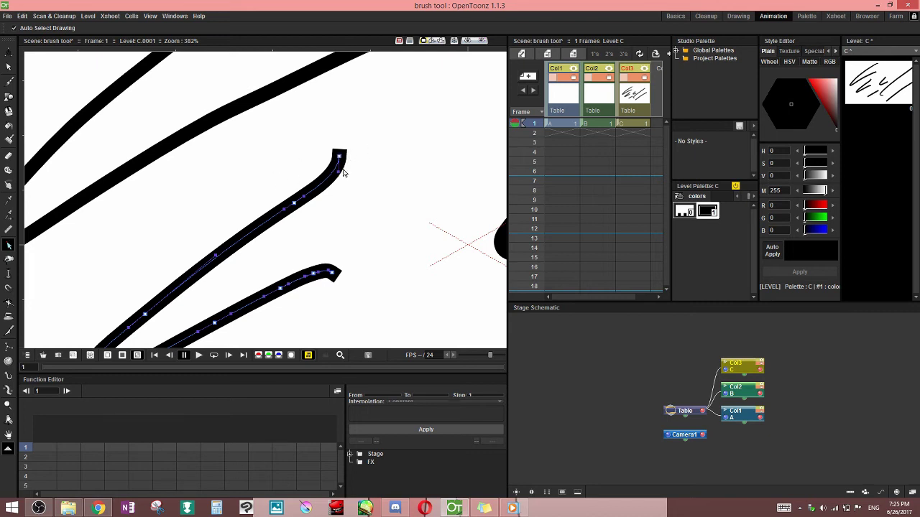
key("space")
left_click_drag(366, 253, 372, 108)
scroll(358, 215, "down", 2)
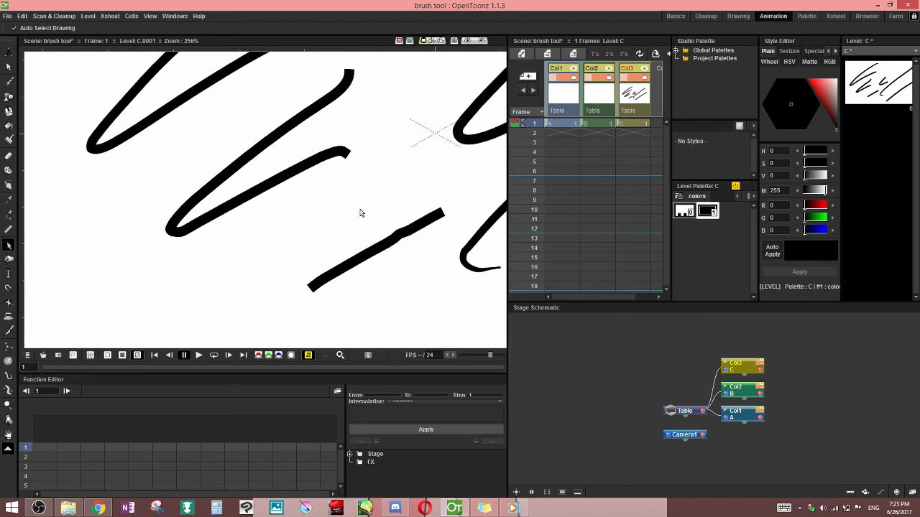
key("space")
left_click_drag(338, 210, 219, 274)
scroll(337, 184, "down", 5)
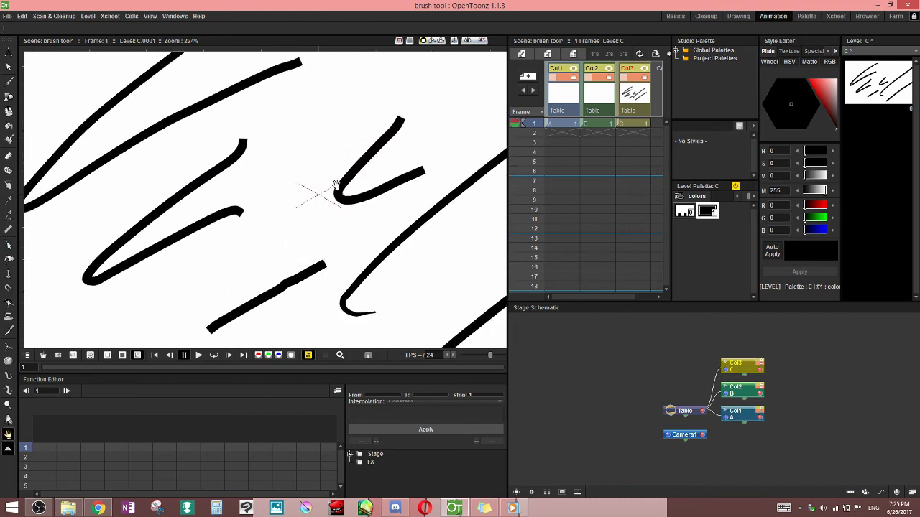
Undo the segment moves and the zigzag stroke on level C, redoing any earlier edits that were undone too far.
key("ctrl+z")
key("ctrl+z")
key("ctrl+z")
key("ctrl+z")
key("ctrl+z")
key("ctrl+z")
key("ctrl+z")
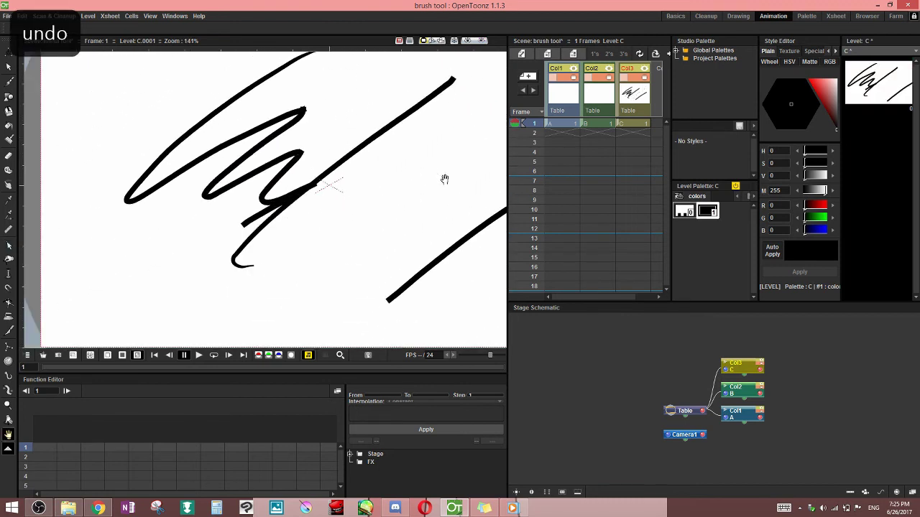
key("ctrl+z")
scroll(427, 173, "down", 4)
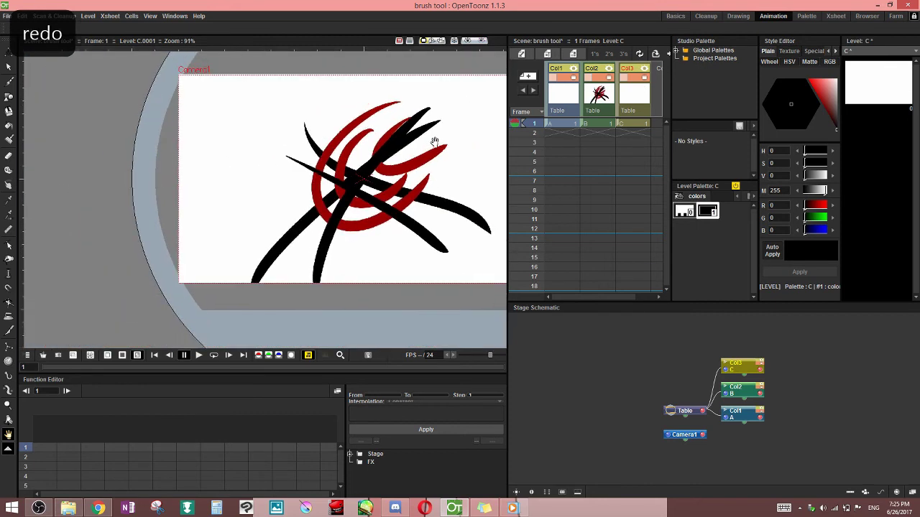
key("ctrl+y")
left_click_drag(406, 213, 285, 239)
Disable the brush's Break option and draw a long diagonal black stroke across level C.
key("b")
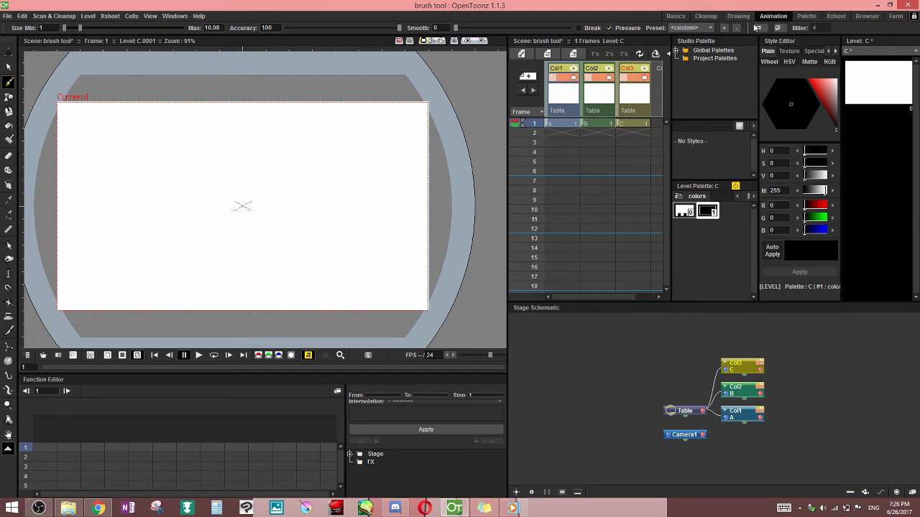
scroll(255, 219, "up", 3)
left_click_drag(280, 252, 312, 242)
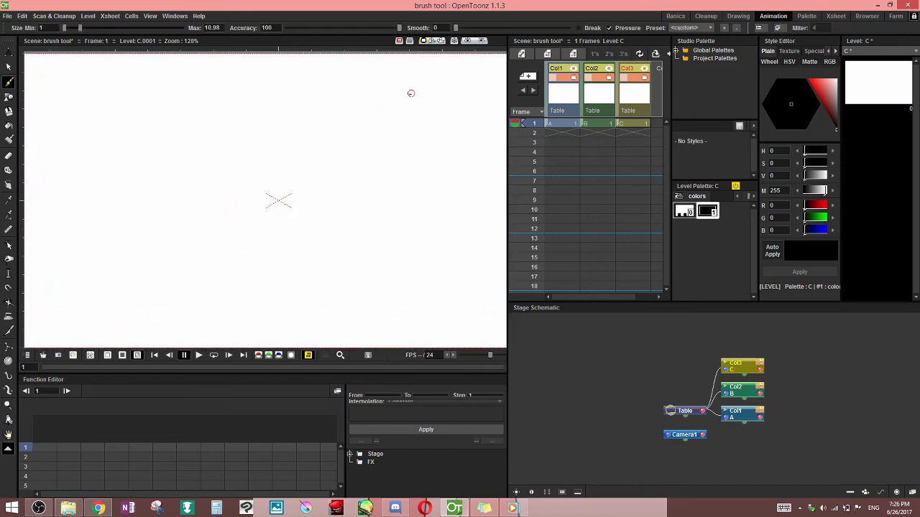
left_click_drag(422, 89, 141, 309)
Thicken the tapered upper end of the diagonal stroke with the Pump tool at size 20.
scroll(386, 168, "up", 9)
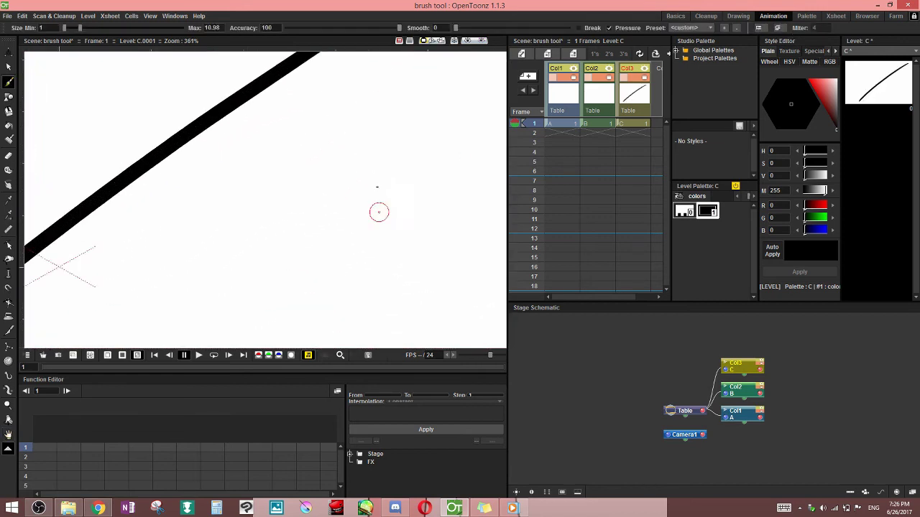
key("space")
left_click_drag(376, 154, 374, 226)
left_click_drag(460, 82, 350, 253)
scroll(397, 215, "up", 5)
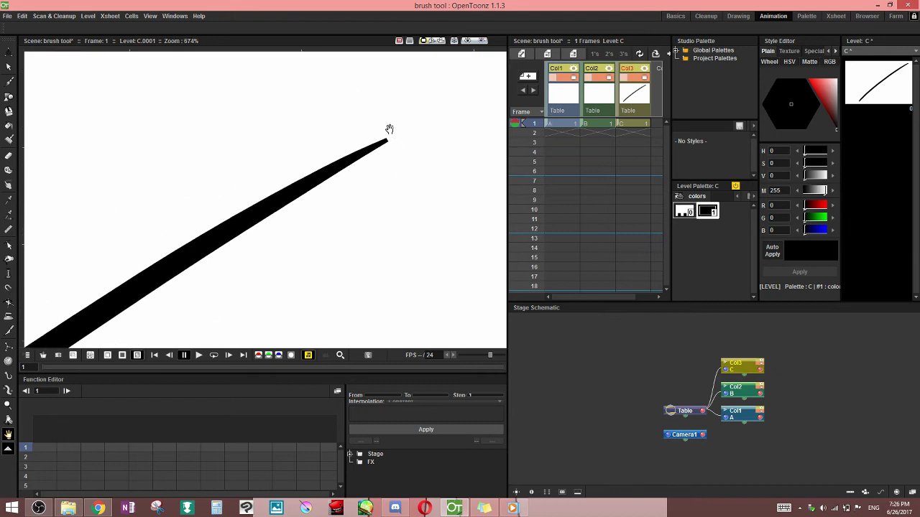
left_click(9, 67)
left_click(9, 273)
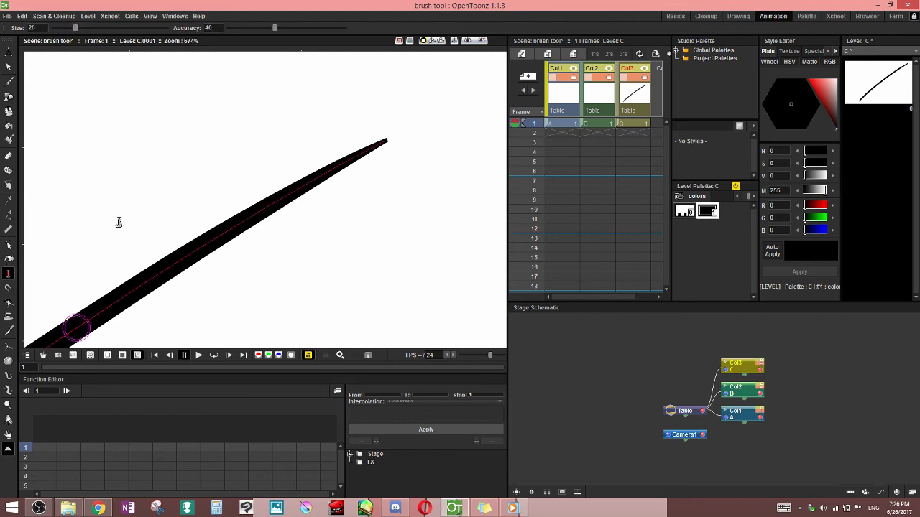
mouse_move(376, 144)
left_mouse_down()
mouse_move(376, 128)
mouse_move(370, 153)
left_mouse_up()
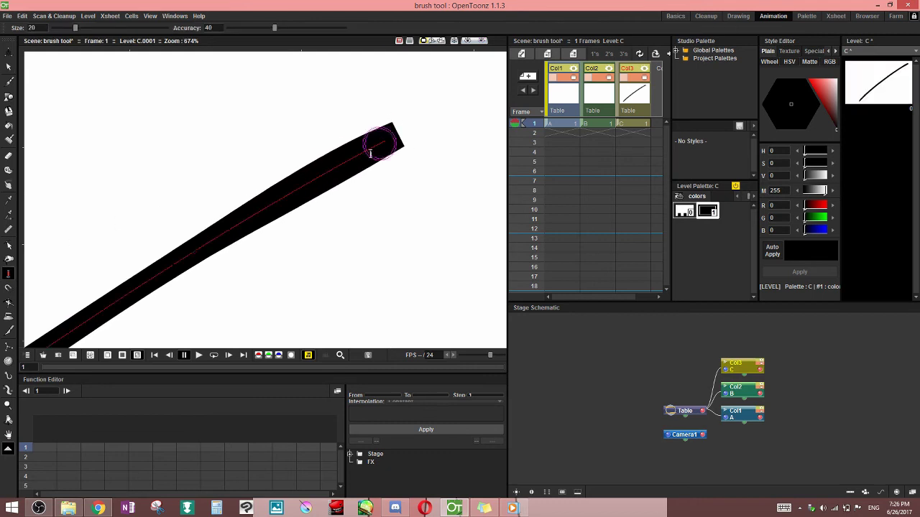
Select the thickened diagonal stroke on level C and change its end caps to round.
left_click(8, 81)
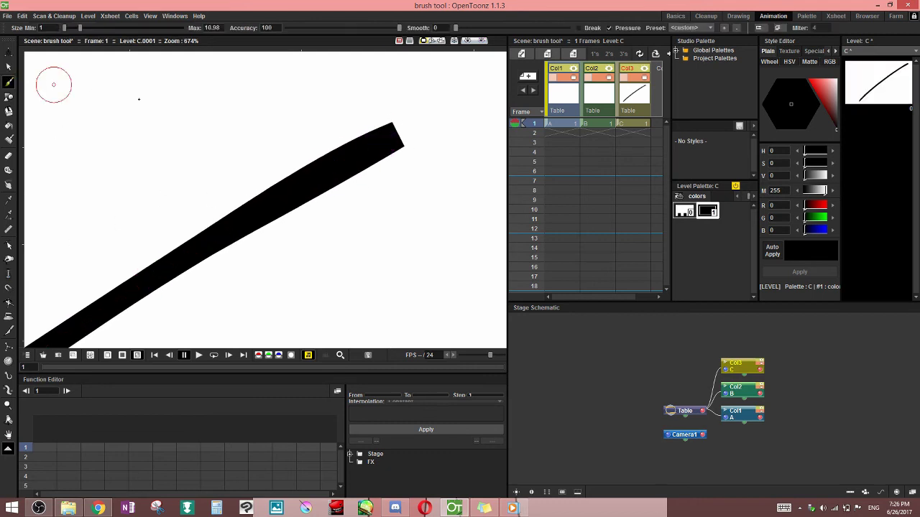
left_click(8, 245)
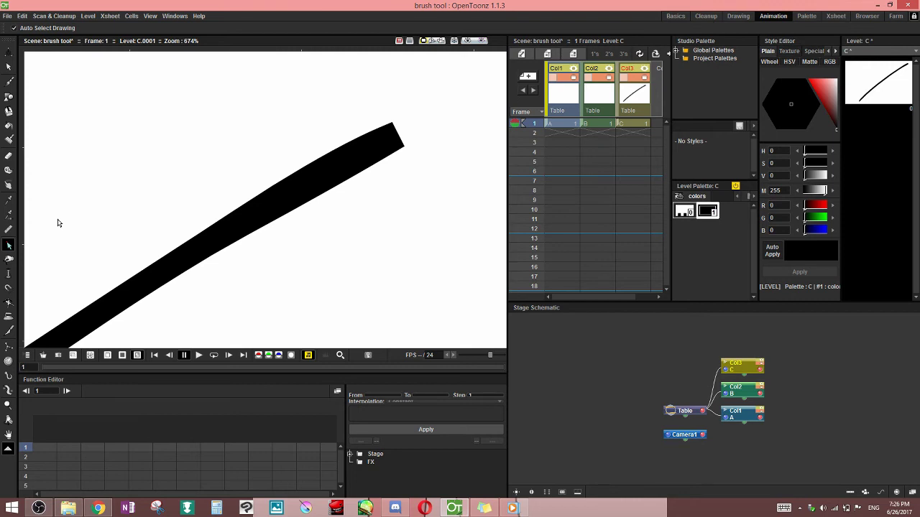
left_click(377, 148)
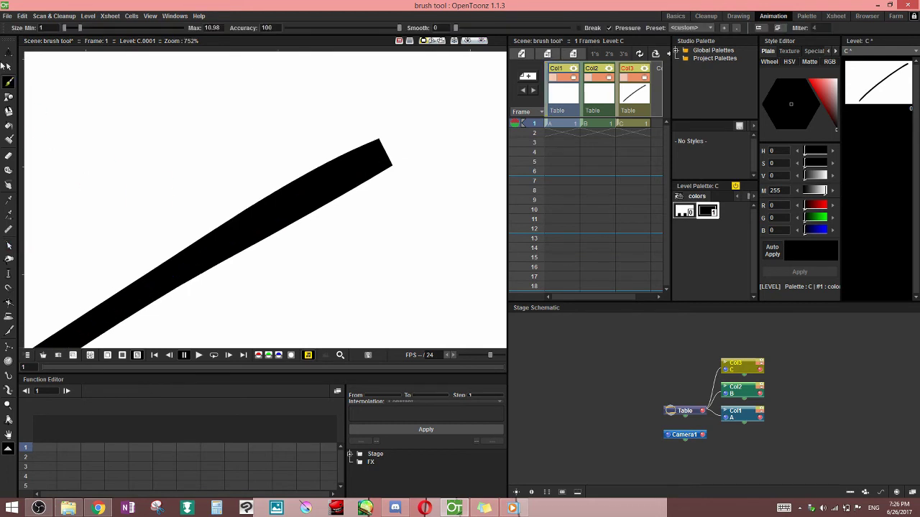
left_click(8, 66)
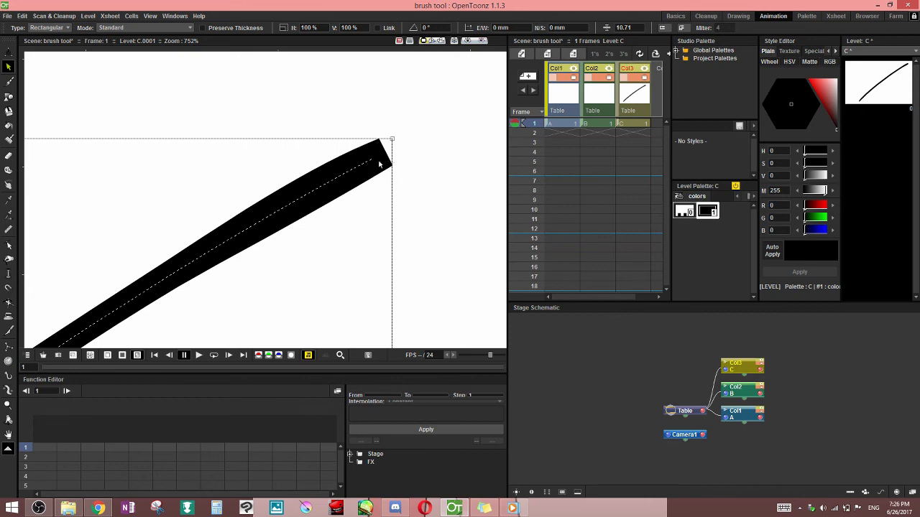
left_click(662, 27)
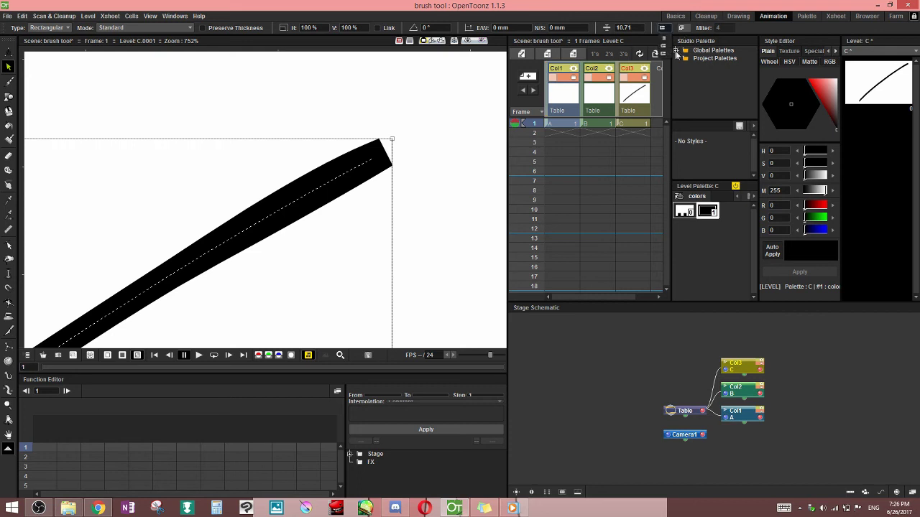
left_click(664, 50)
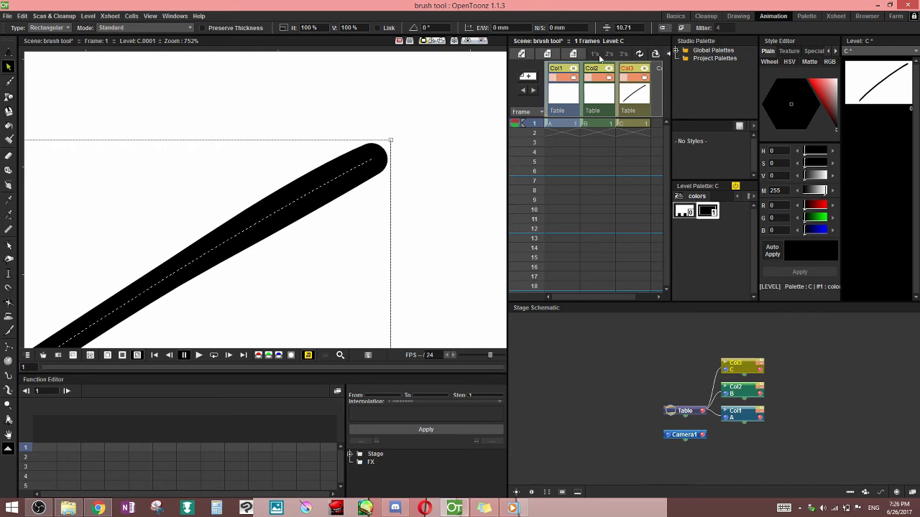
Try the butt cap on the diagonal stroke, then set it to the projecting cap.
left_click(664, 38)
left_click(662, 28)
left_click(664, 58)
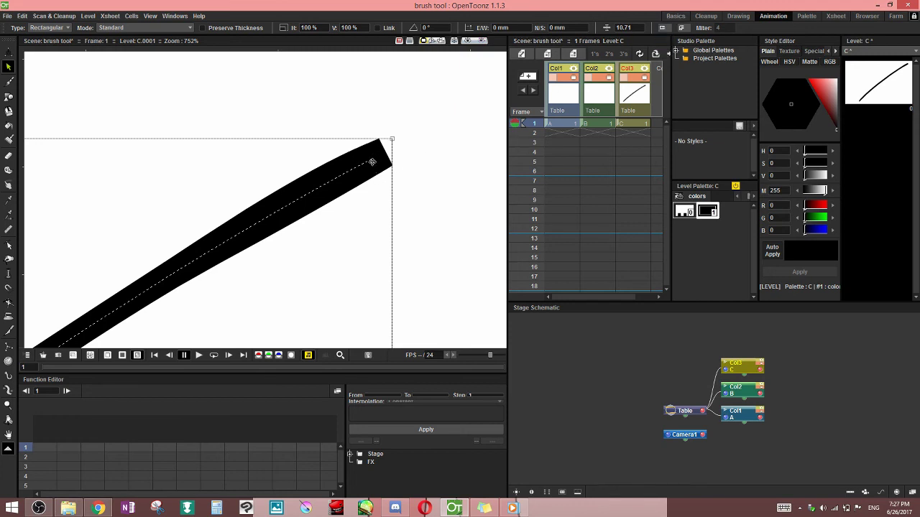
Erase the diagonal stroke by enclosing it with the Eraser tool in Polyline mode.
scroll(384, 163, "down", 12)
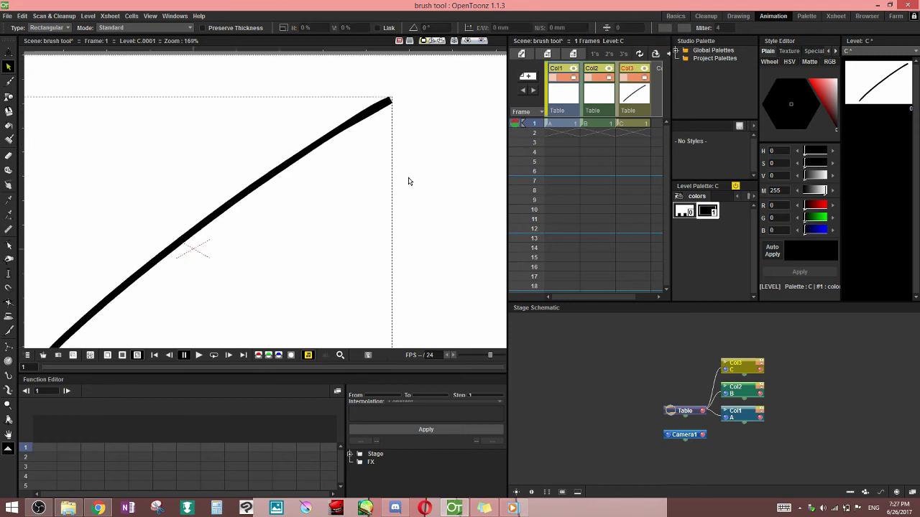
key("space")
left_click_drag(391, 179, 454, 143)
scroll(385, 190, "down", 5)
left_click(9, 155)
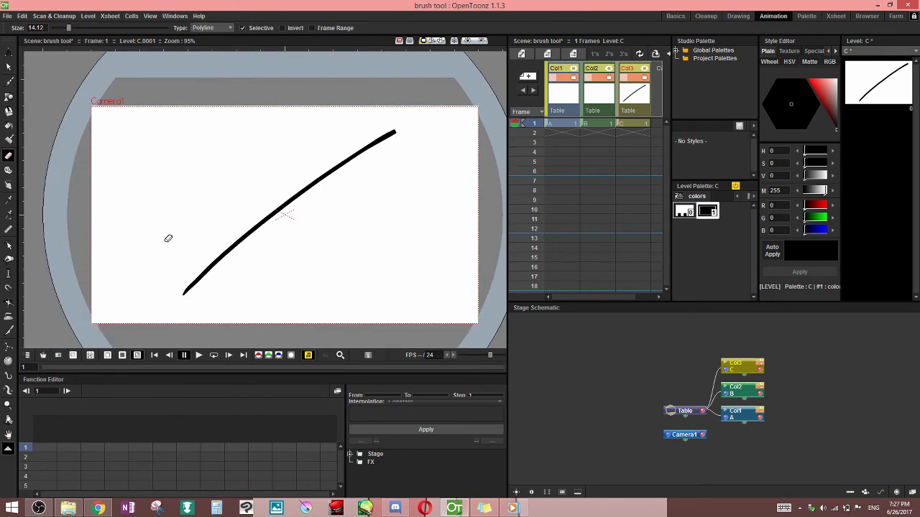
left_click(431, 103)
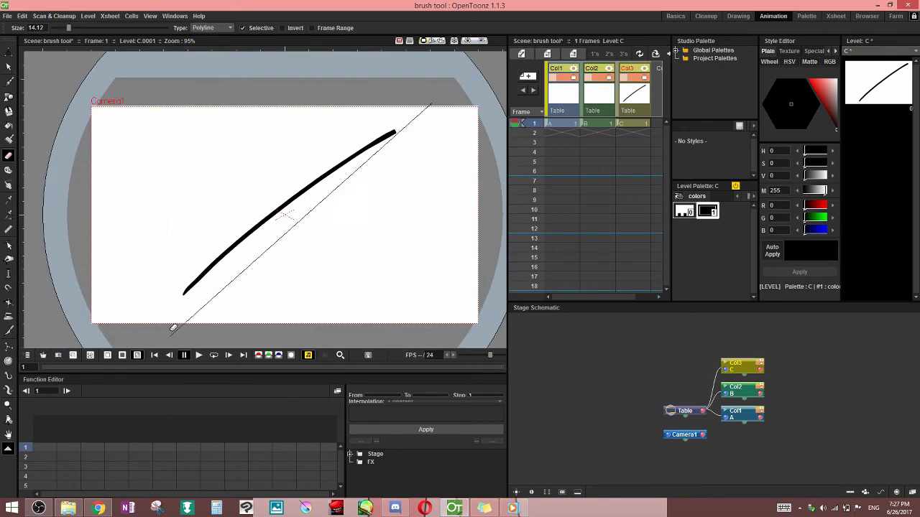
left_click(139, 212)
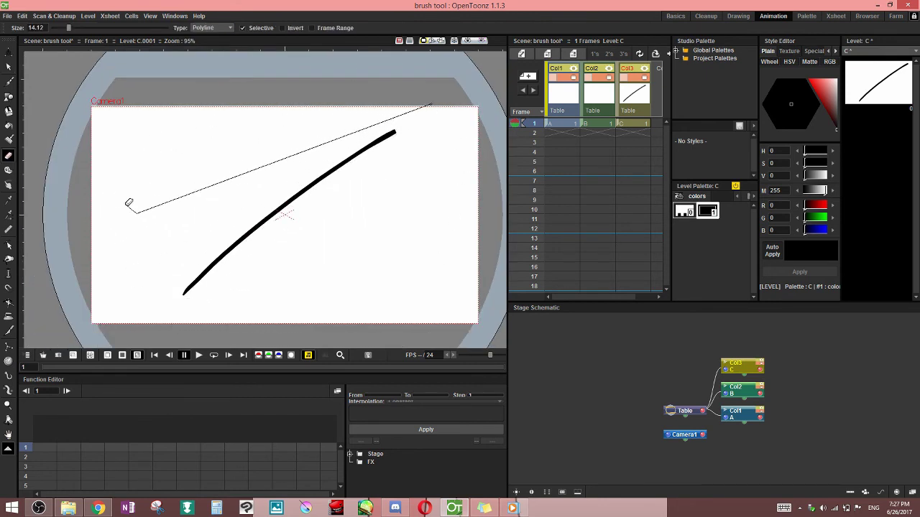
left_click(170, 323)
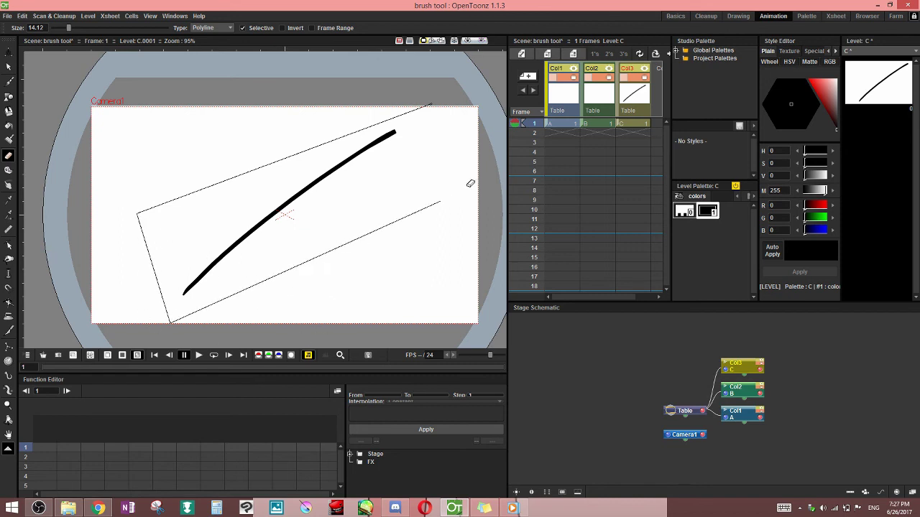
left_click(474, 173)
left_click(452, 130)
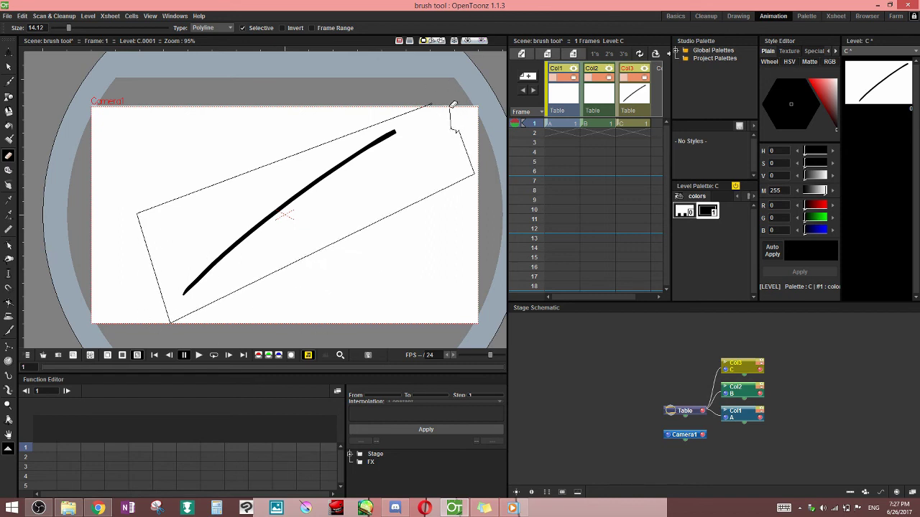
double_click(453, 105)
Draw a loose wavy brush stroke descending across level C and a tight, sharp-cornered zigzag above it.
key("b")
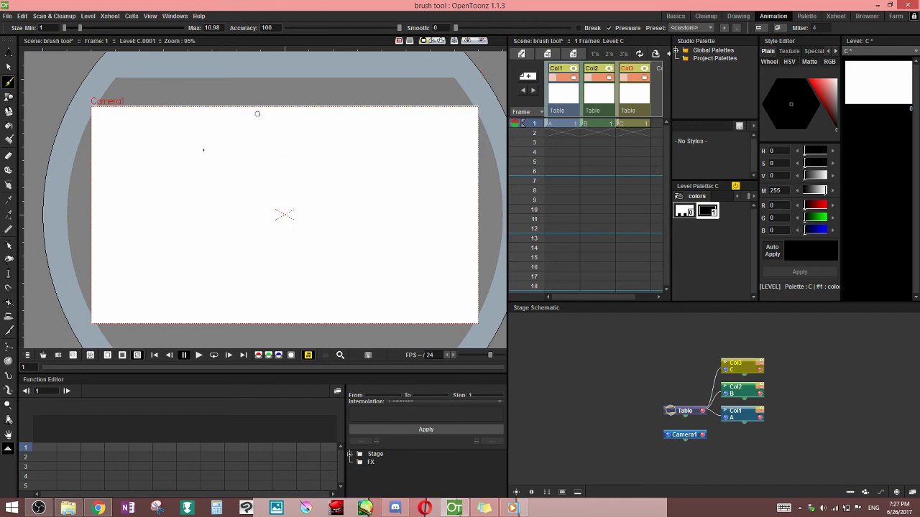
key("s")
mouse_move(257, 121)
left_mouse_down()
mouse_move(211, 168)
mouse_move(284, 189)
left_mouse_up()
left_click(10, 83)
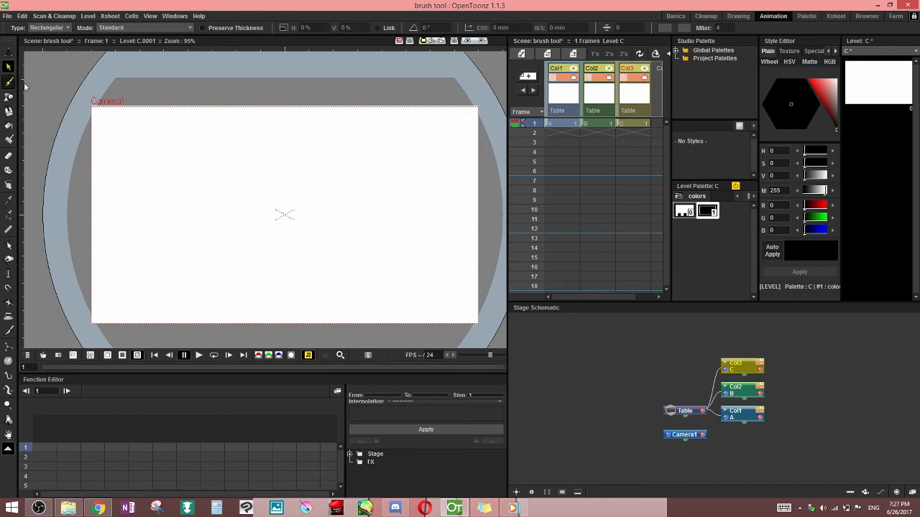
mouse_move(252, 138)
left_mouse_down()
mouse_move(201, 184)
mouse_move(304, 254)
mouse_move(414, 290)
left_mouse_up()
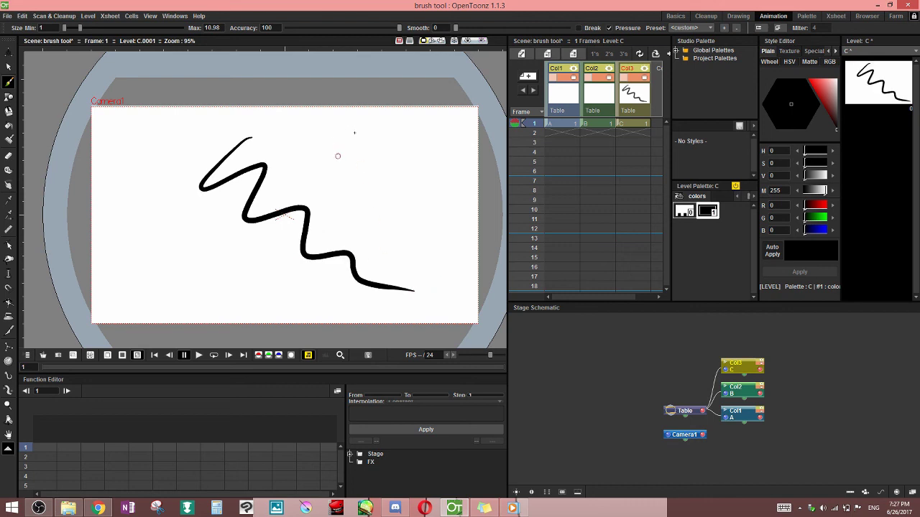
mouse_move(375, 110)
left_mouse_down()
mouse_move(388, 126)
mouse_move(344, 203)
left_mouse_up()
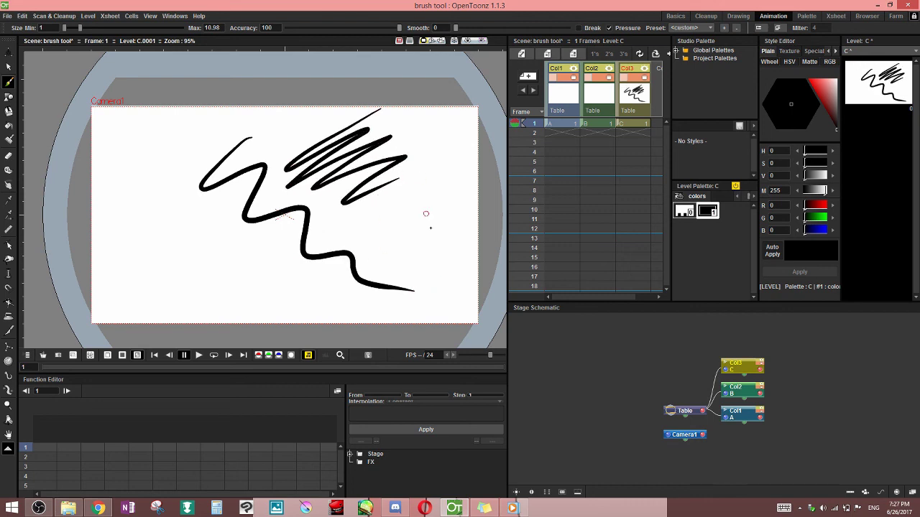
Save the scene with the two new brush strokes.
scroll(419, 135, "up", 5)
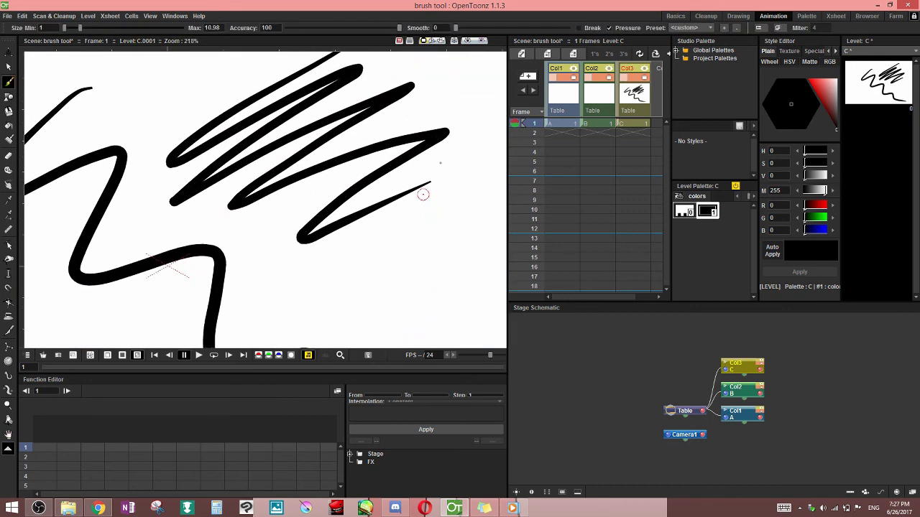
left_click(8, 66)
left_click(9, 81)
key("ctrl+s")
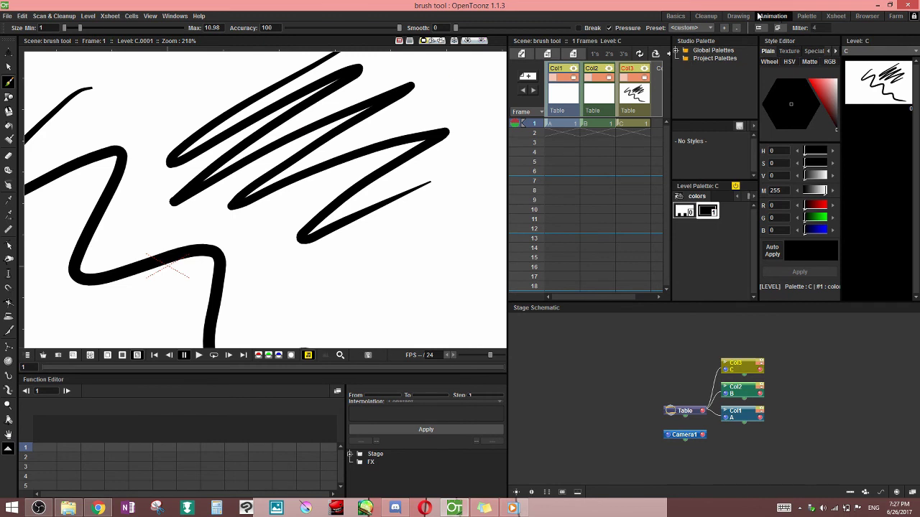
Select the tight zigzag stroke and look through its join style options.
key("s")
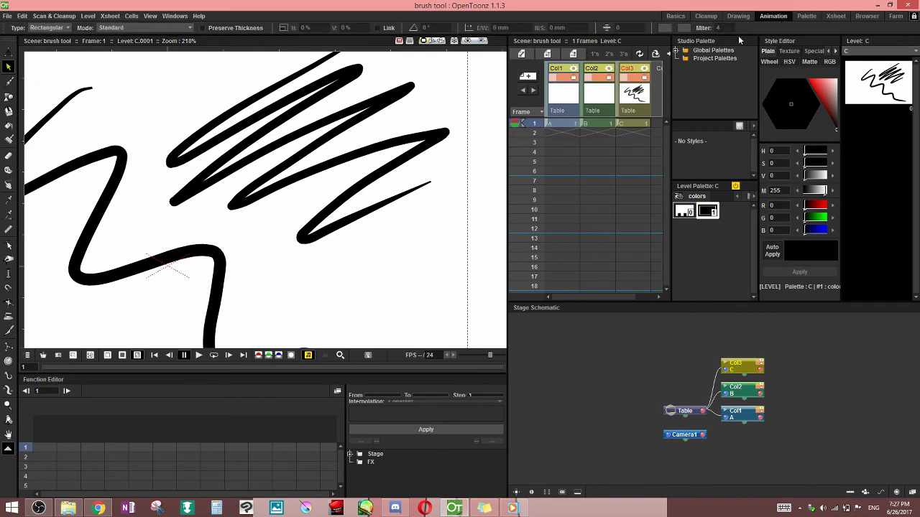
scroll(411, 175, "up", 1)
left_click(412, 183)
key("space")
left_click_drag(411, 183, 400, 225)
left_click(427, 171)
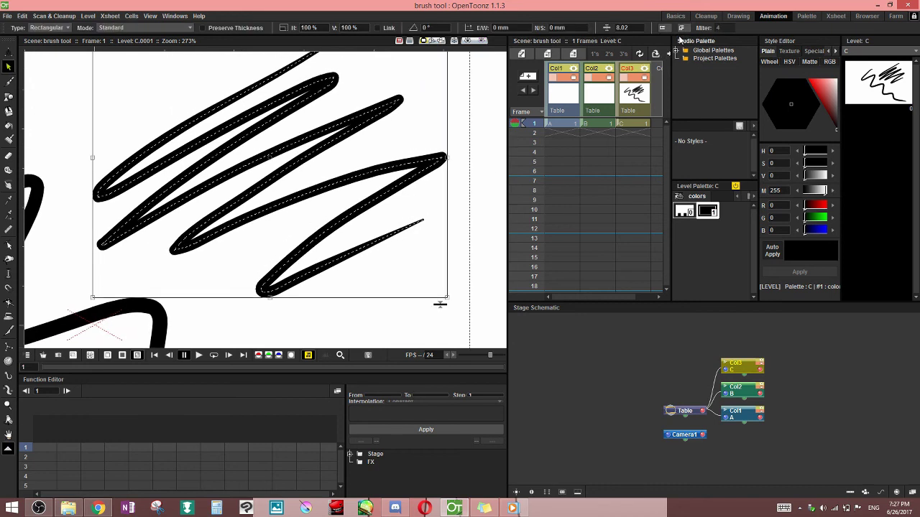
left_click(685, 28)
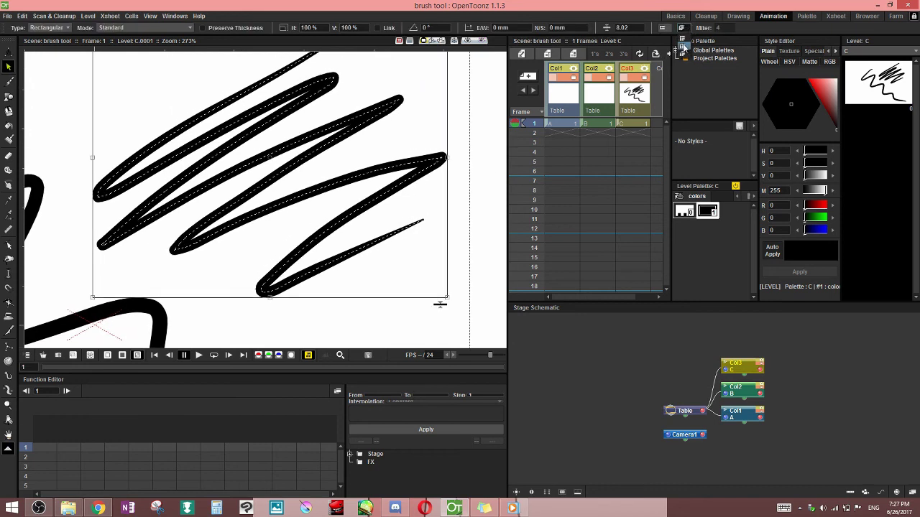
left_click(410, 126)
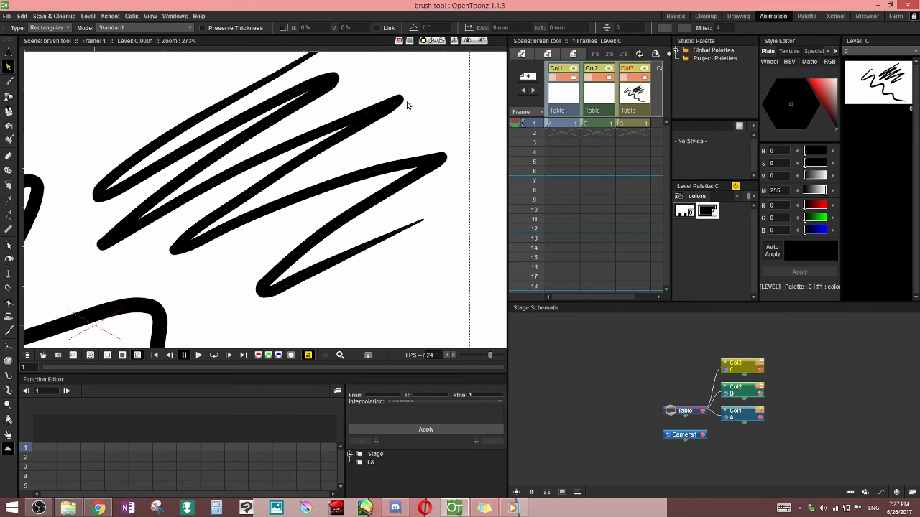
Select the tight zigzag again and set its join style to bevel, with its sharp corners in close view.
scroll(408, 105, "up", 6)
key("space")
left_click_drag(406, 74, 381, 168)
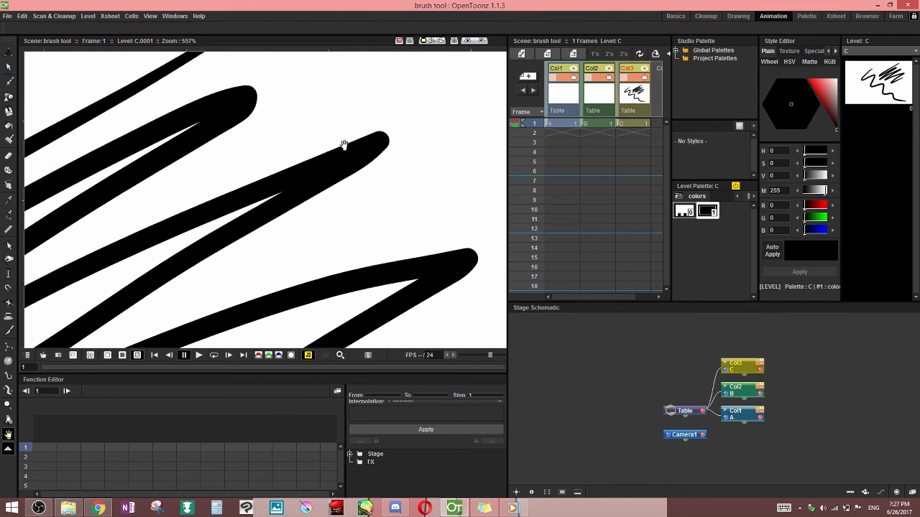
left_click(9, 66)
left_click(384, 152)
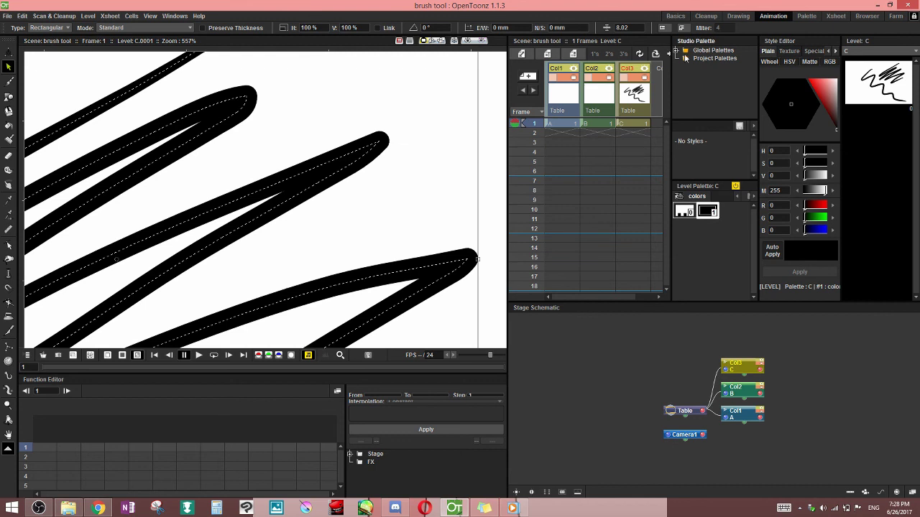
left_click(682, 28)
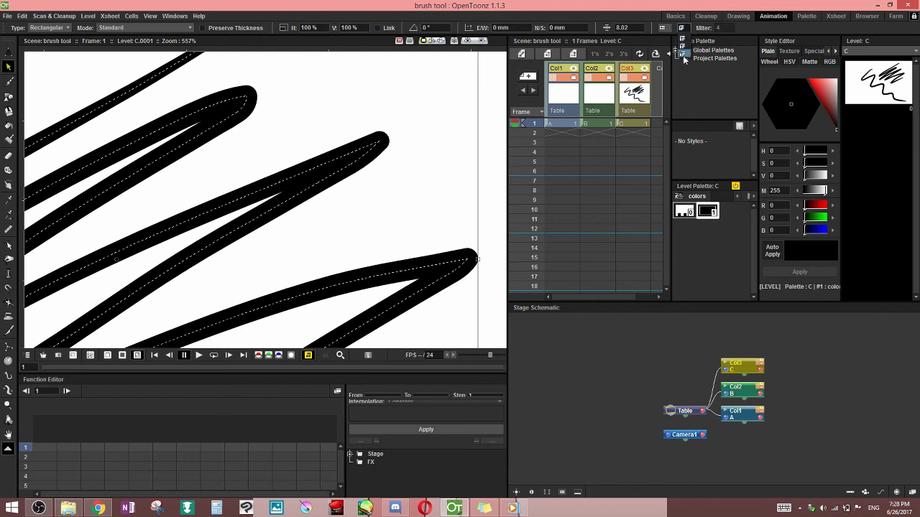
left_click(684, 54)
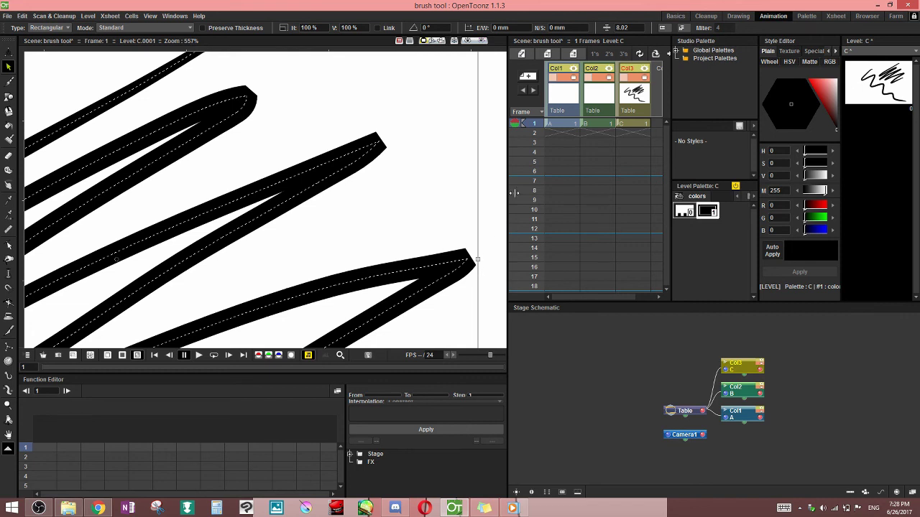
Switch the zigzag's join style to miter and set the miter limit to 0.
left_click(682, 28)
left_click(689, 30)
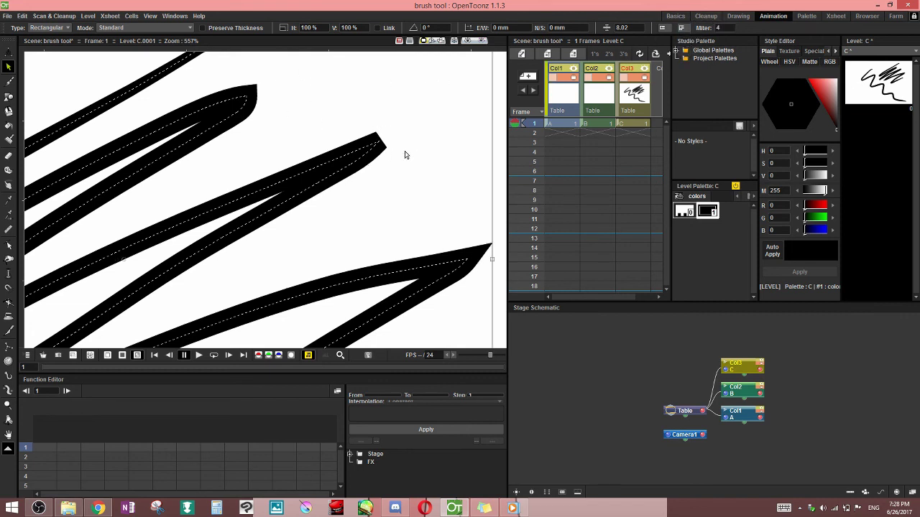
left_click(784, 509)
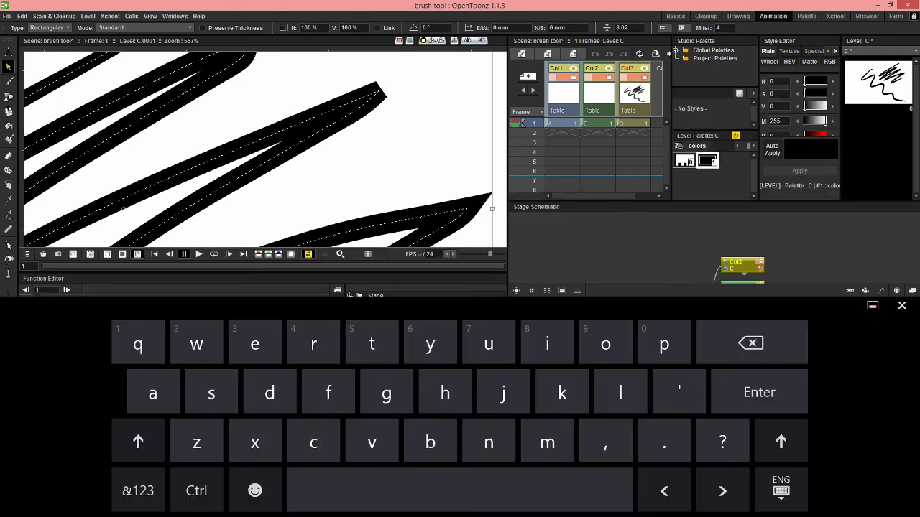
key("space")
left_click_drag(405, 139, 390, 163)
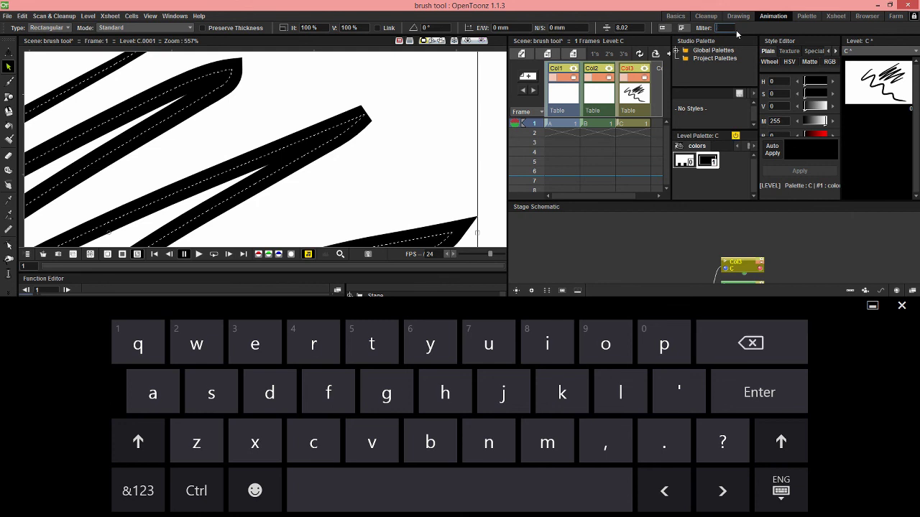
key("shift")
left_click(138, 491)
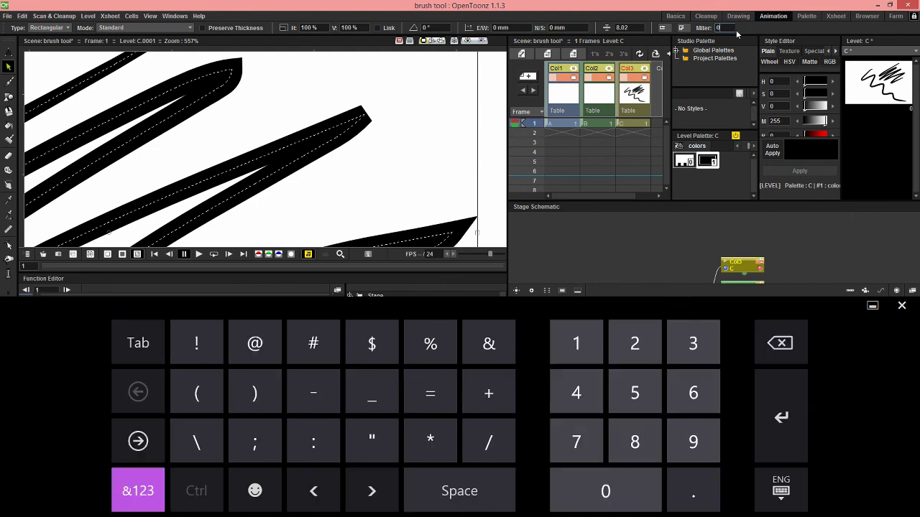
key("Return")
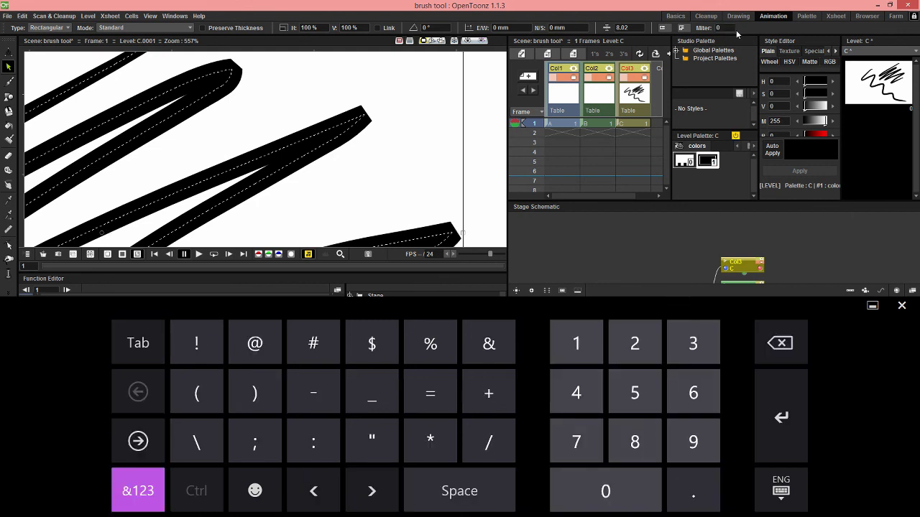
Set the zigzag's miter limit to 1, then raise it to 3.
left_click(736, 29)
key("BackSpace")
type("1")
left_click(725, 27)
key("Return")
key("Return")
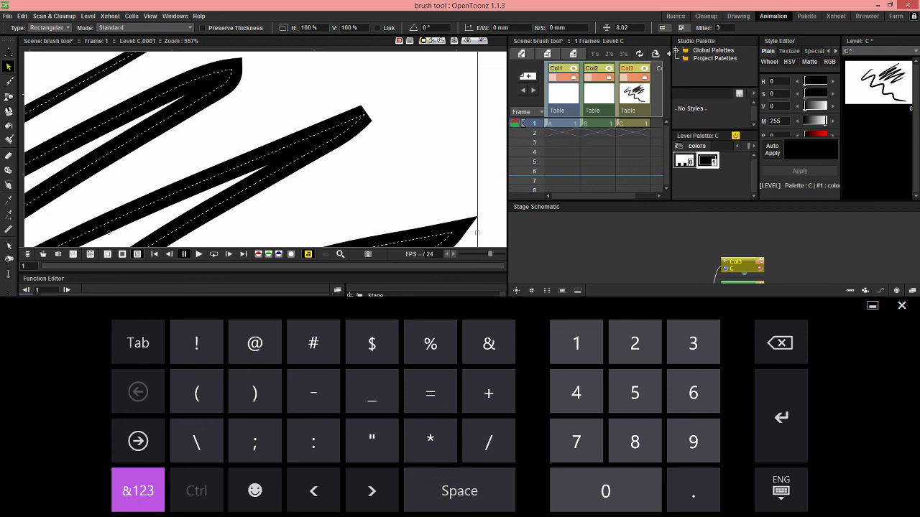
Try a miter limit of 4 on the zigzag, raise it to 6, and close the on-screen keyboard.
left_click(719, 28)
type("4")
key("Return")
key("Return")
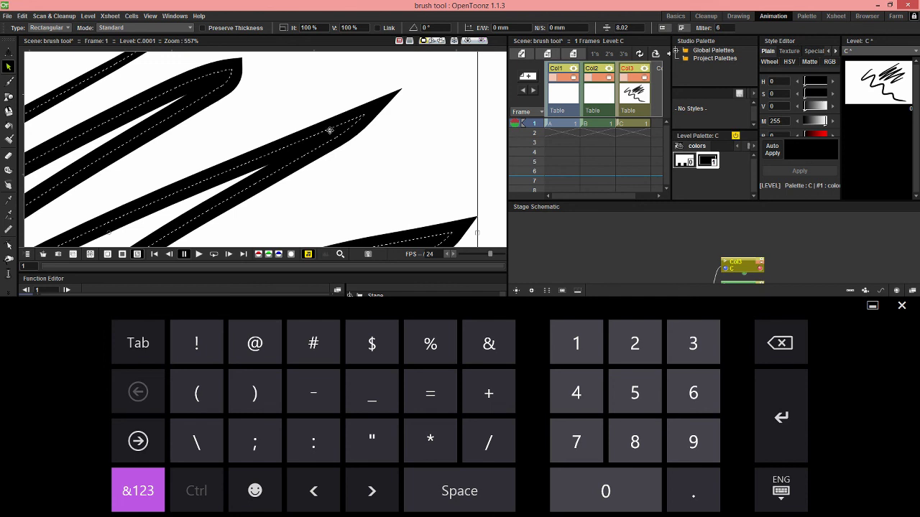
left_click(901, 305)
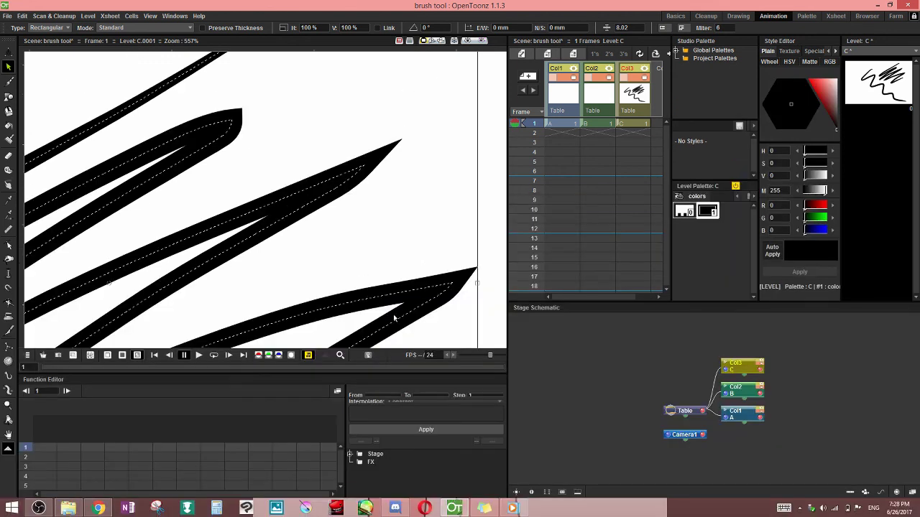
scroll(403, 179, "down", 5)
right_click(385, 184)
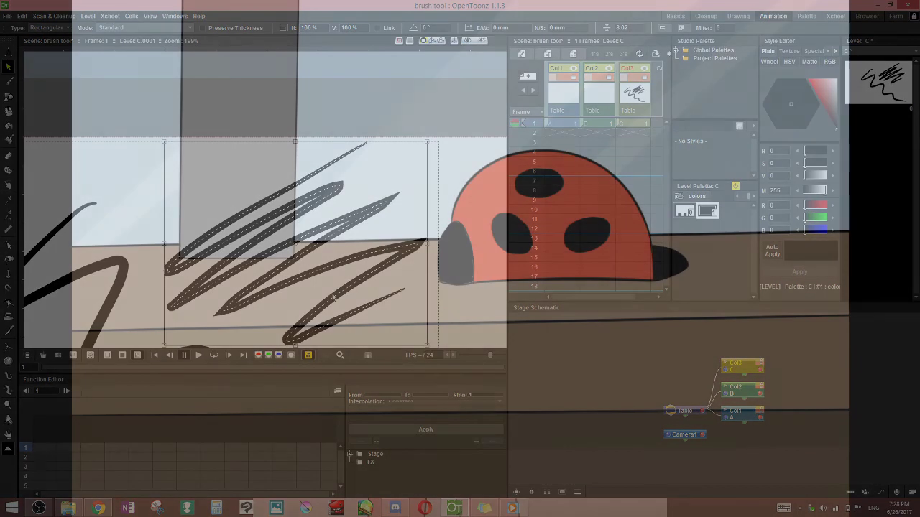